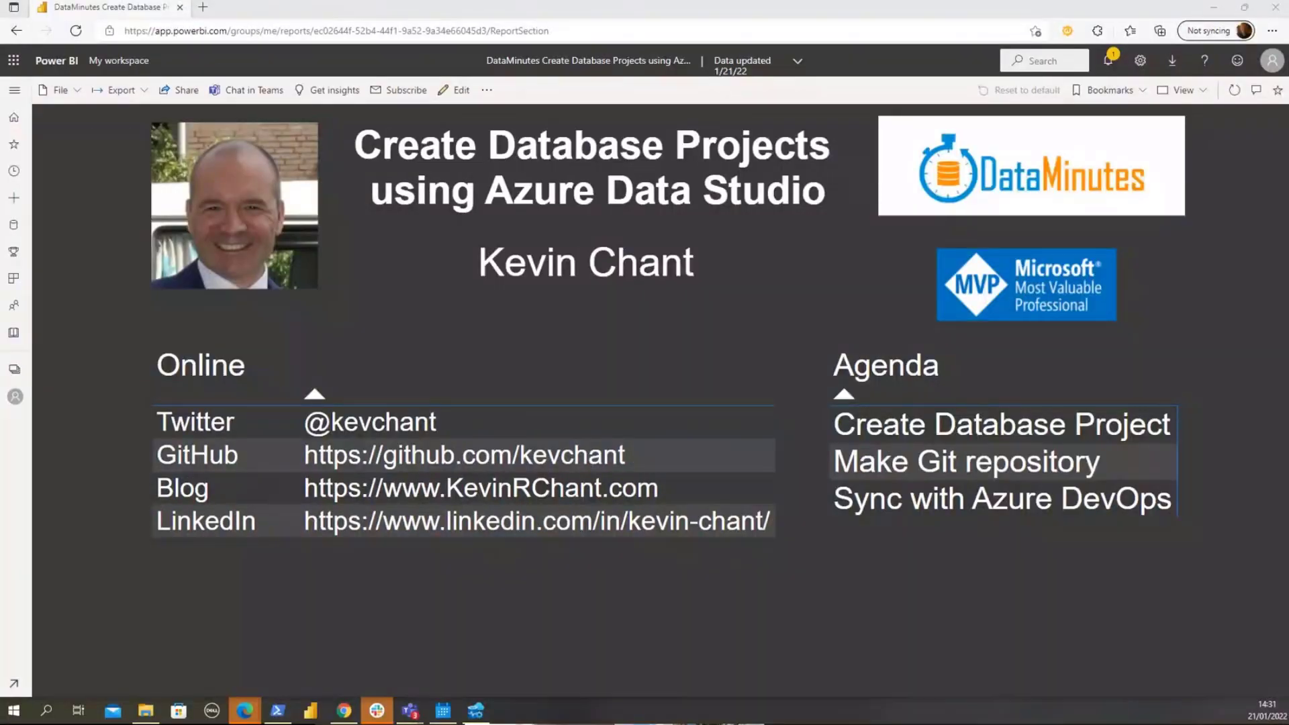
Switch to Azure Data Studio, collapse the Azure and Containers server groups, and connect to SQLPool1 in the DataMinutes group.
key(alt+Tab)
click(101, 175)
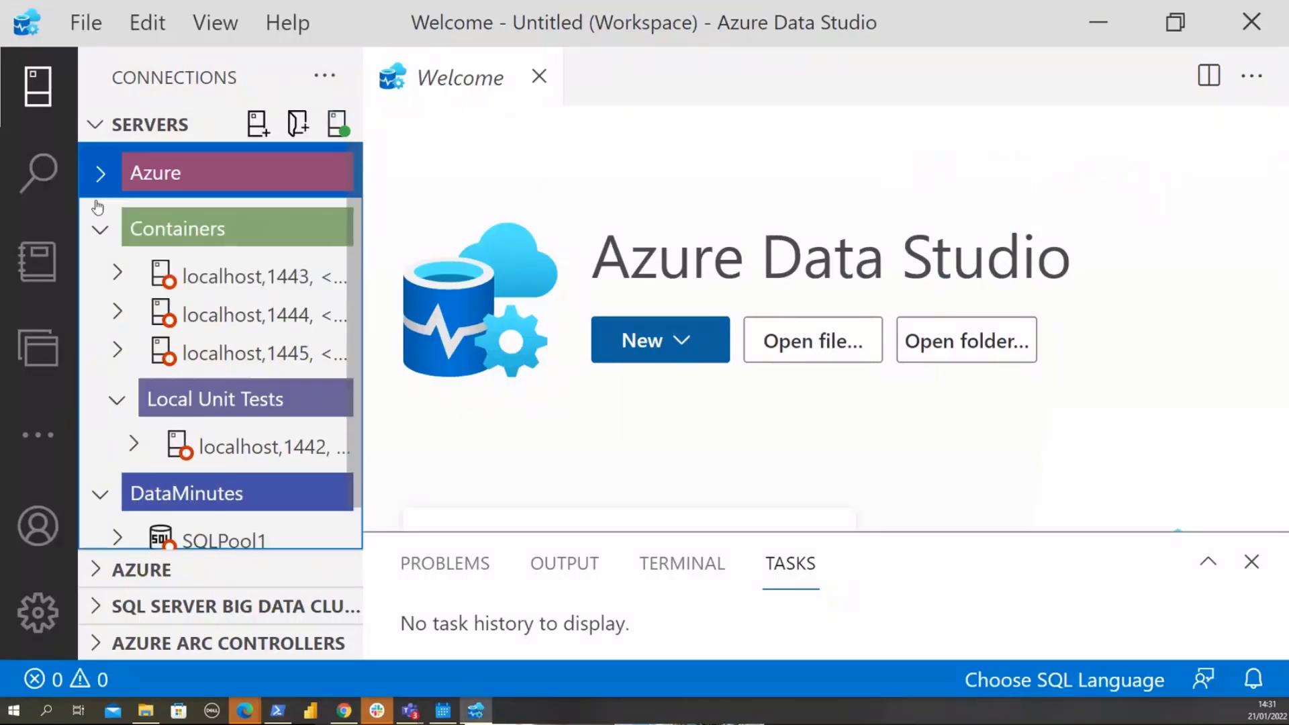
click(100, 229)
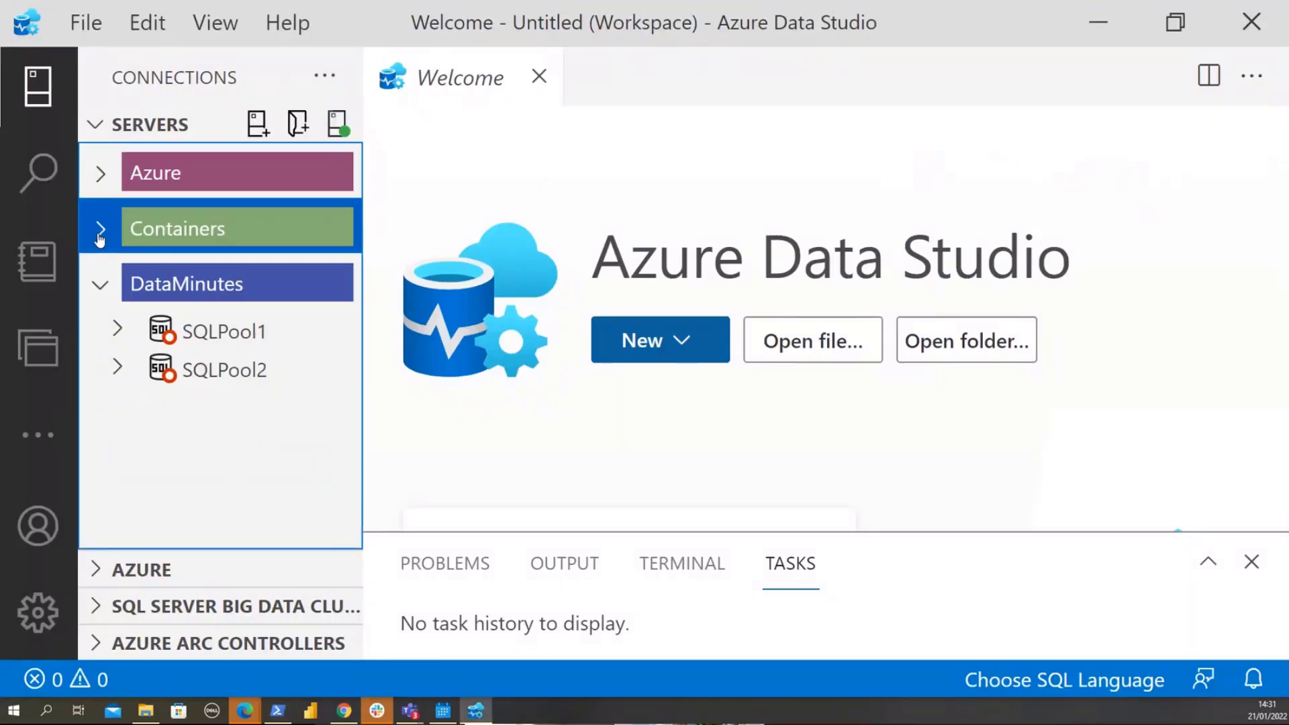
click(118, 332)
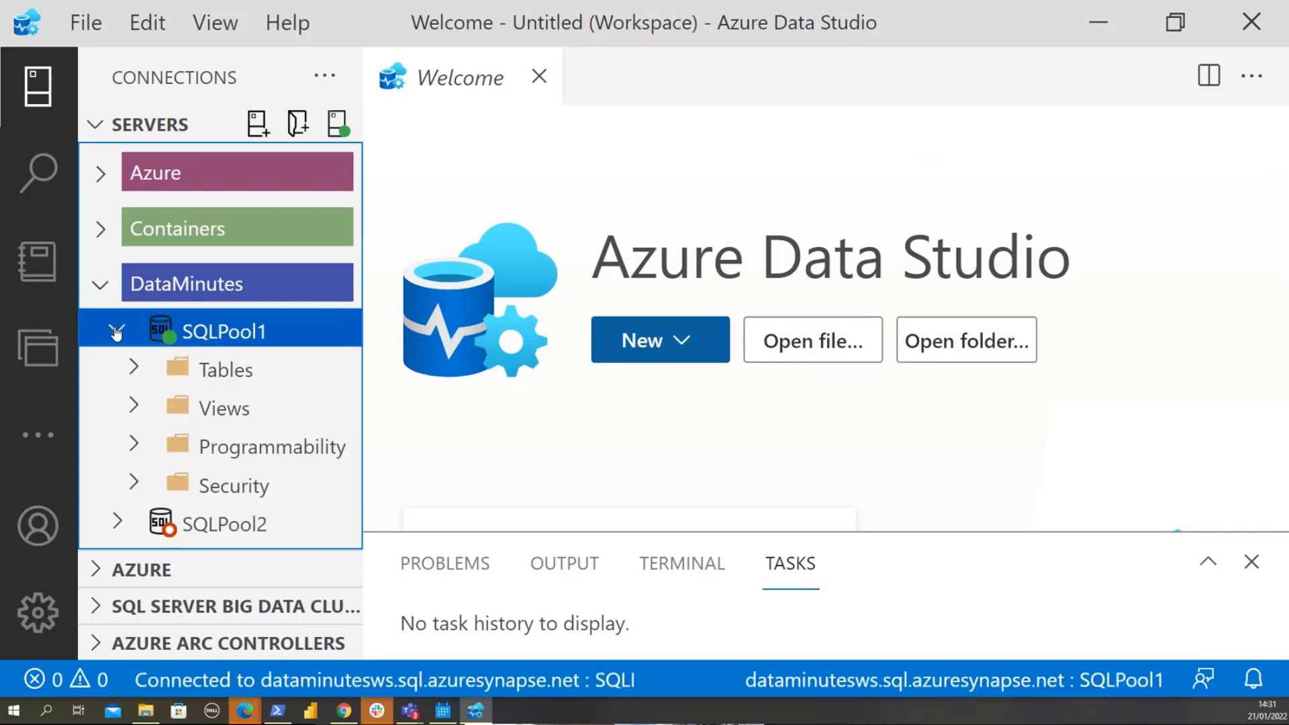
Search the extensions for "sql database" and view the details of the SQL Database Projects extension.
click(38, 435)
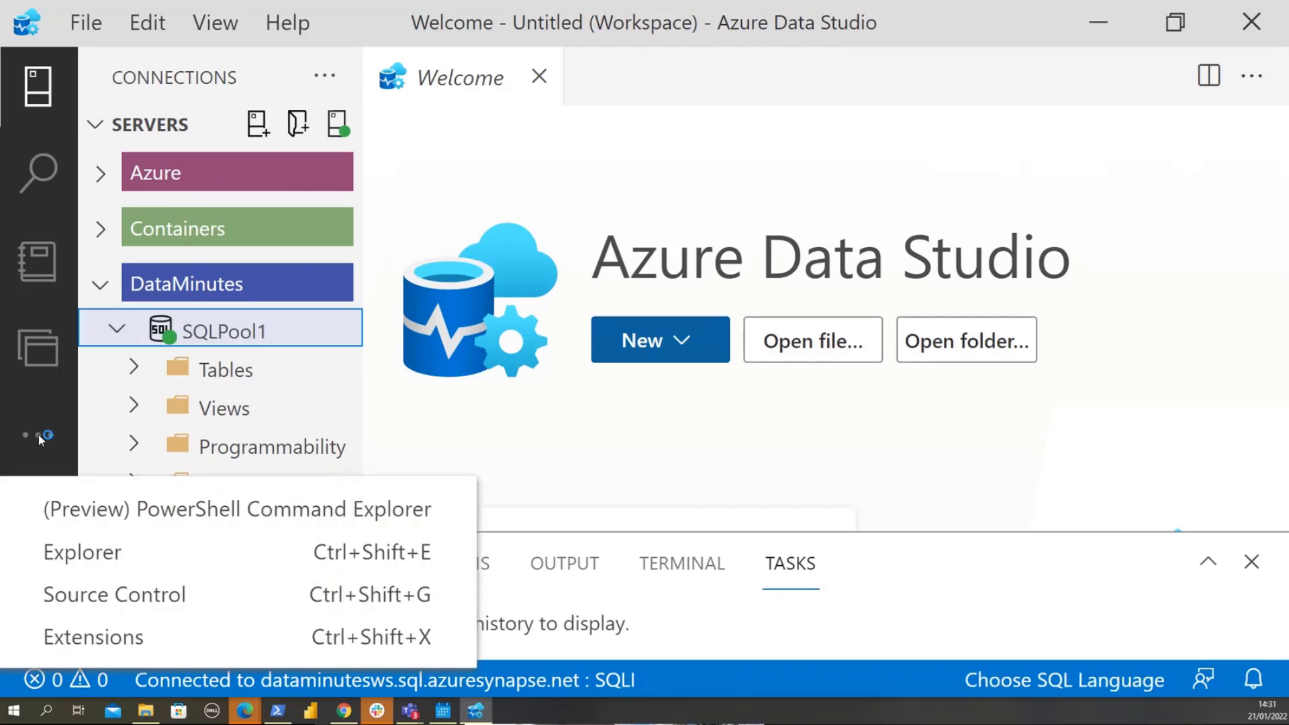
click(104, 635)
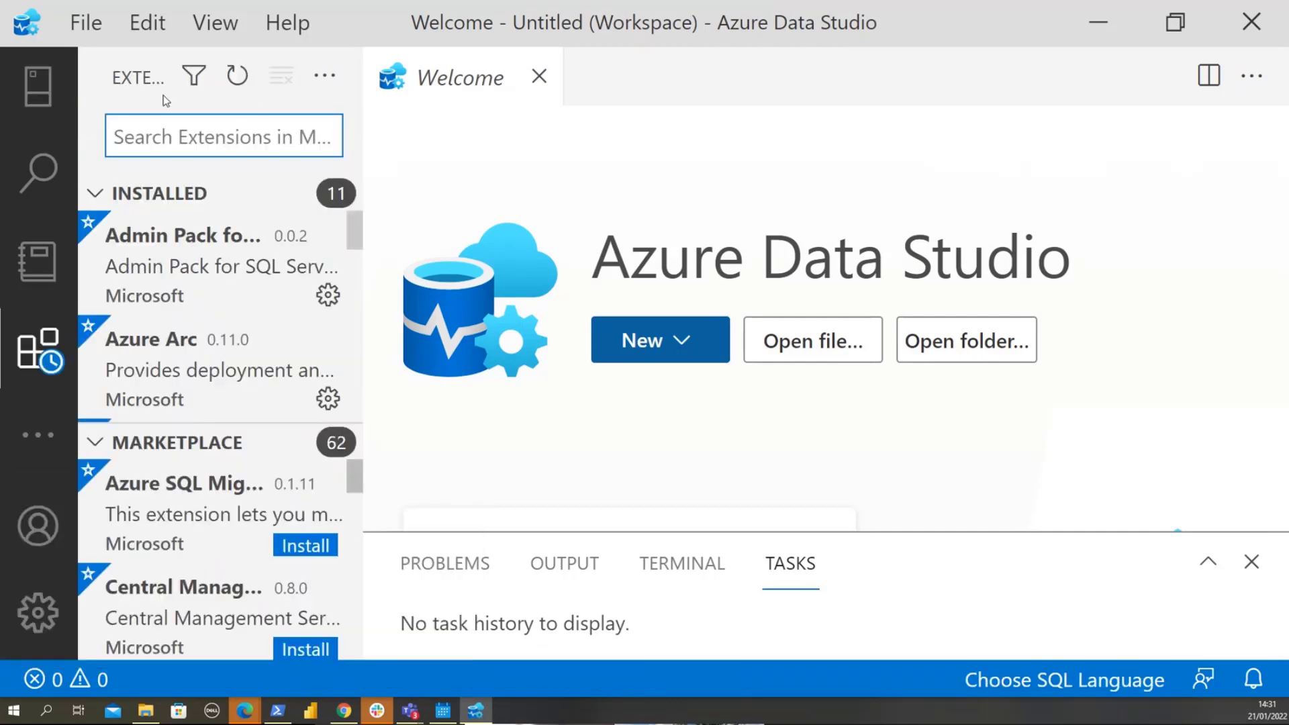
text(sql )
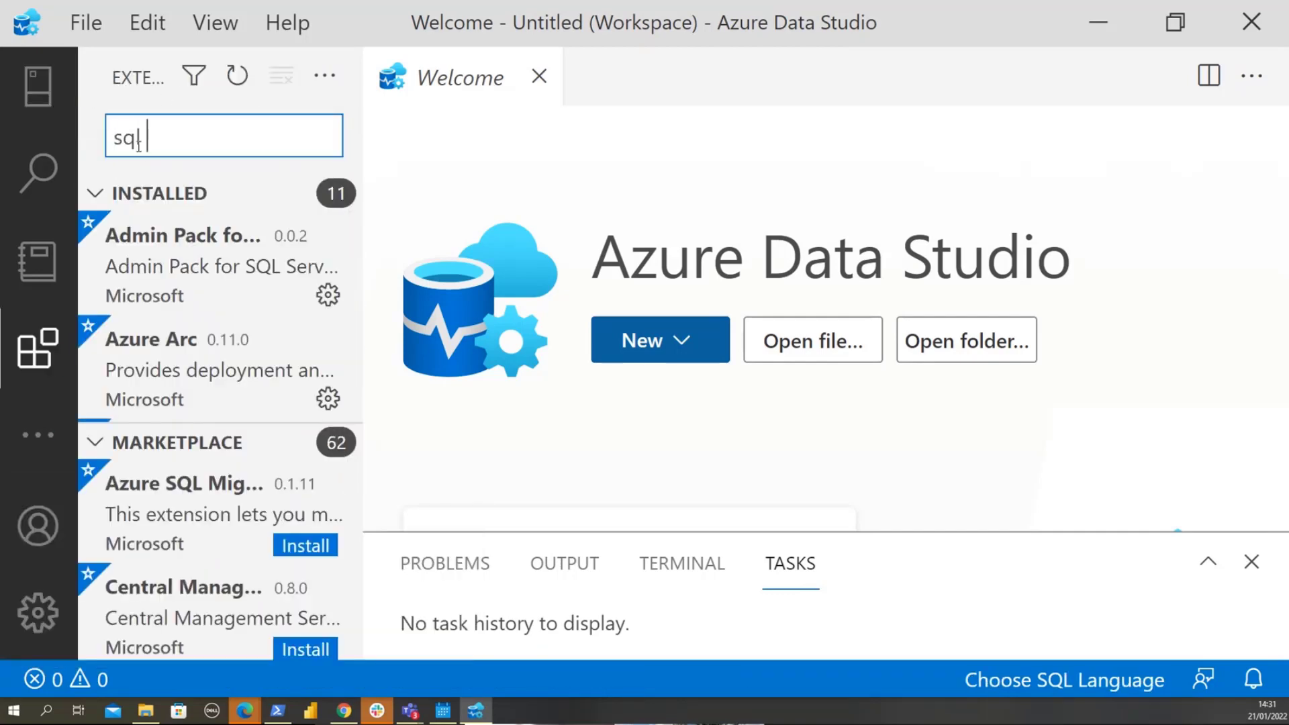
text(database)
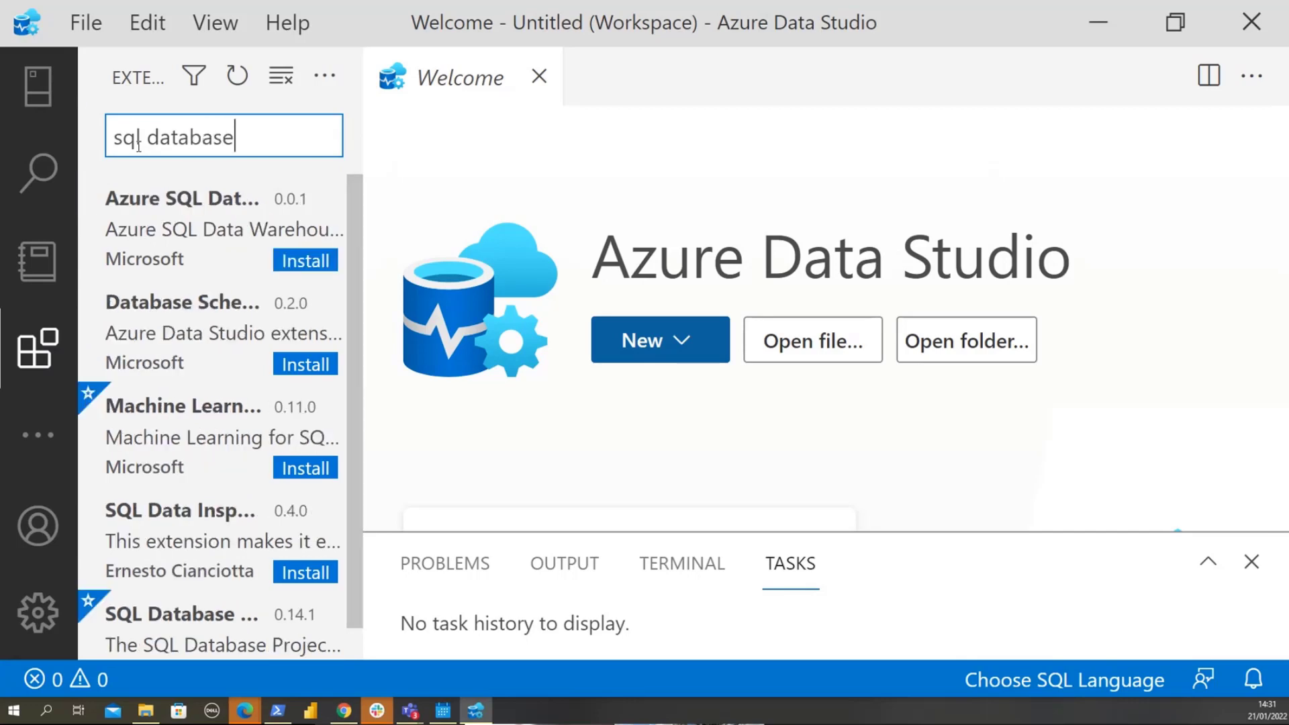
click(188, 440)
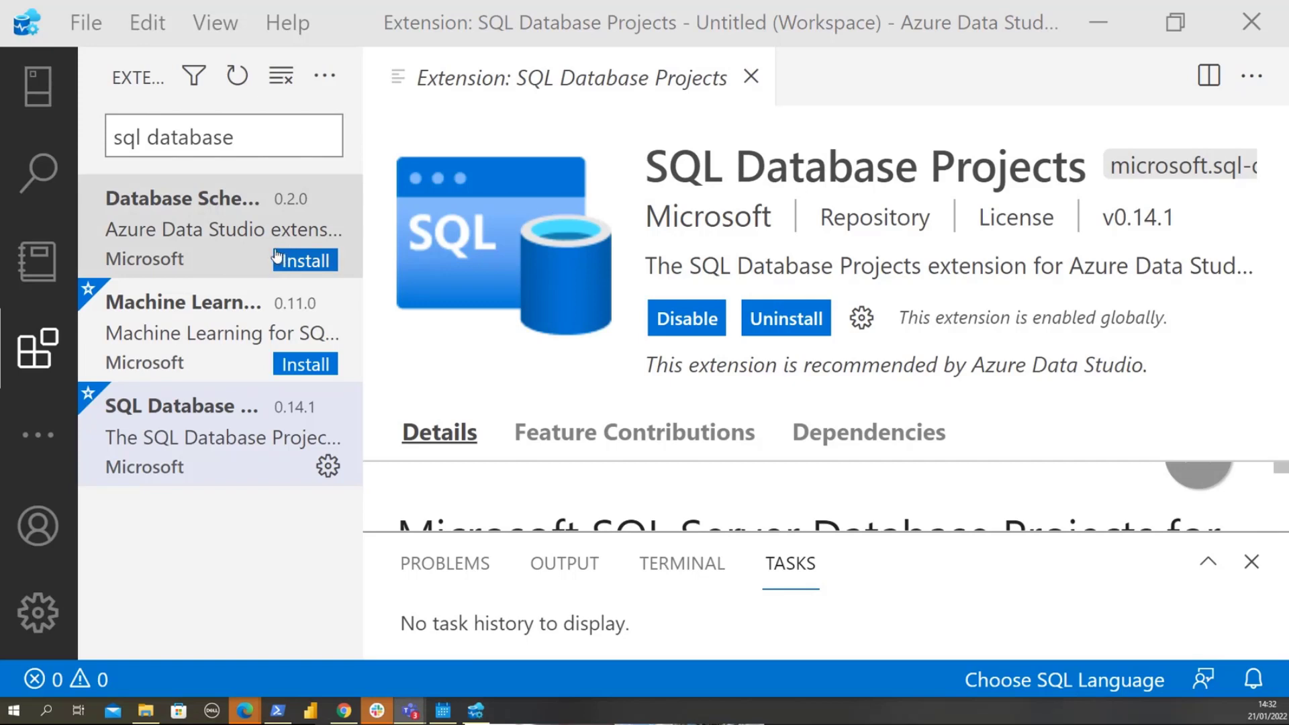
Start creating a project from the SQLPool1 database and name the target project DataMinutesDatabaseProject.
click(41, 101)
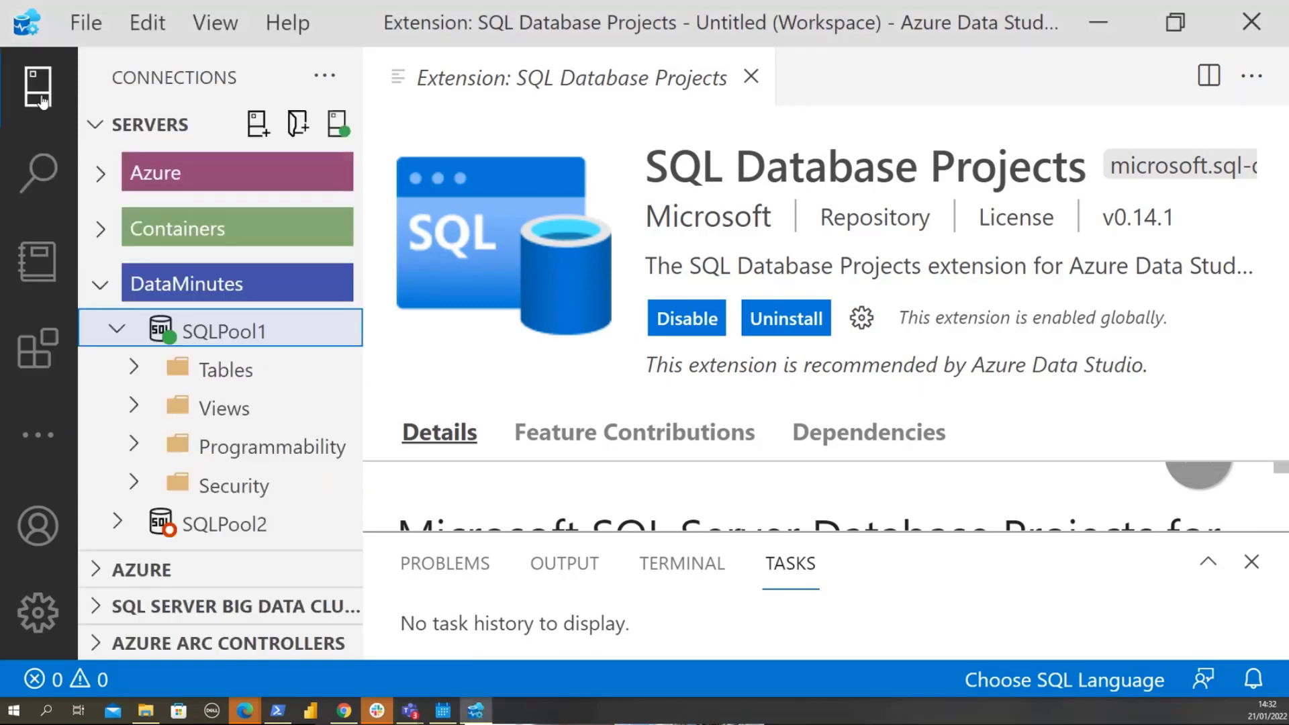
right_click(233, 332)
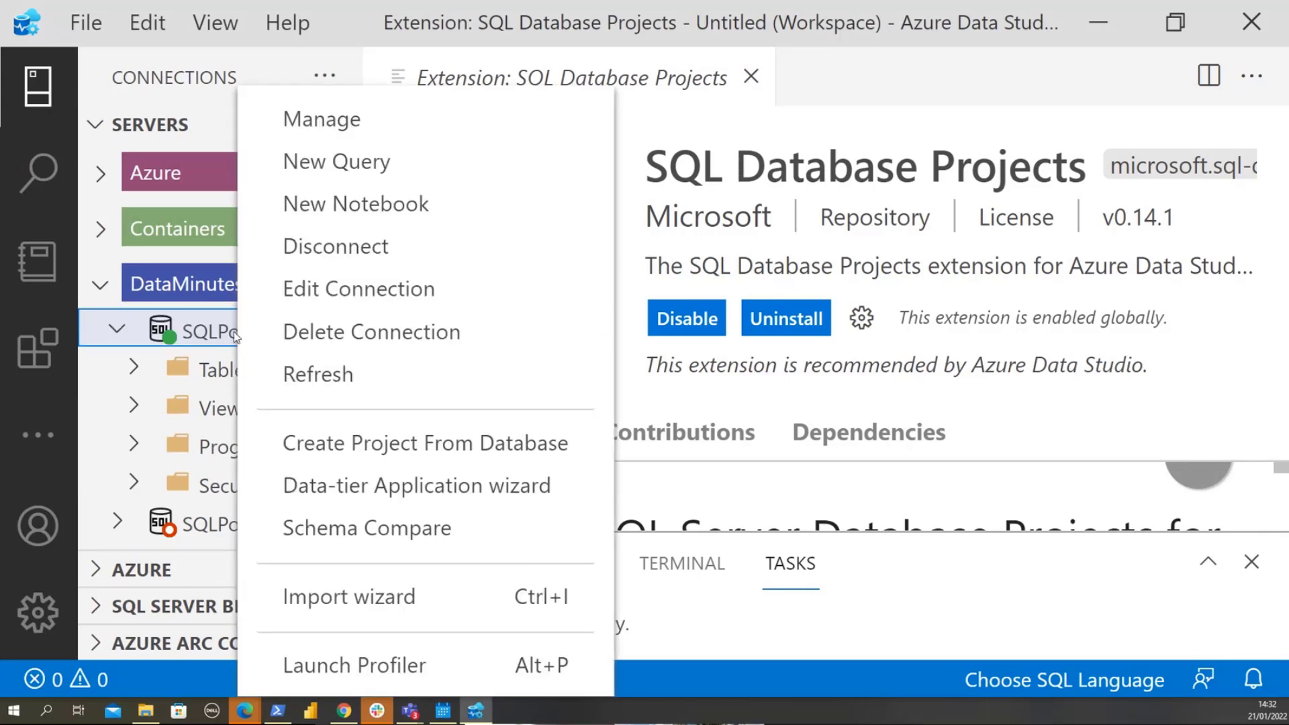
click(446, 445)
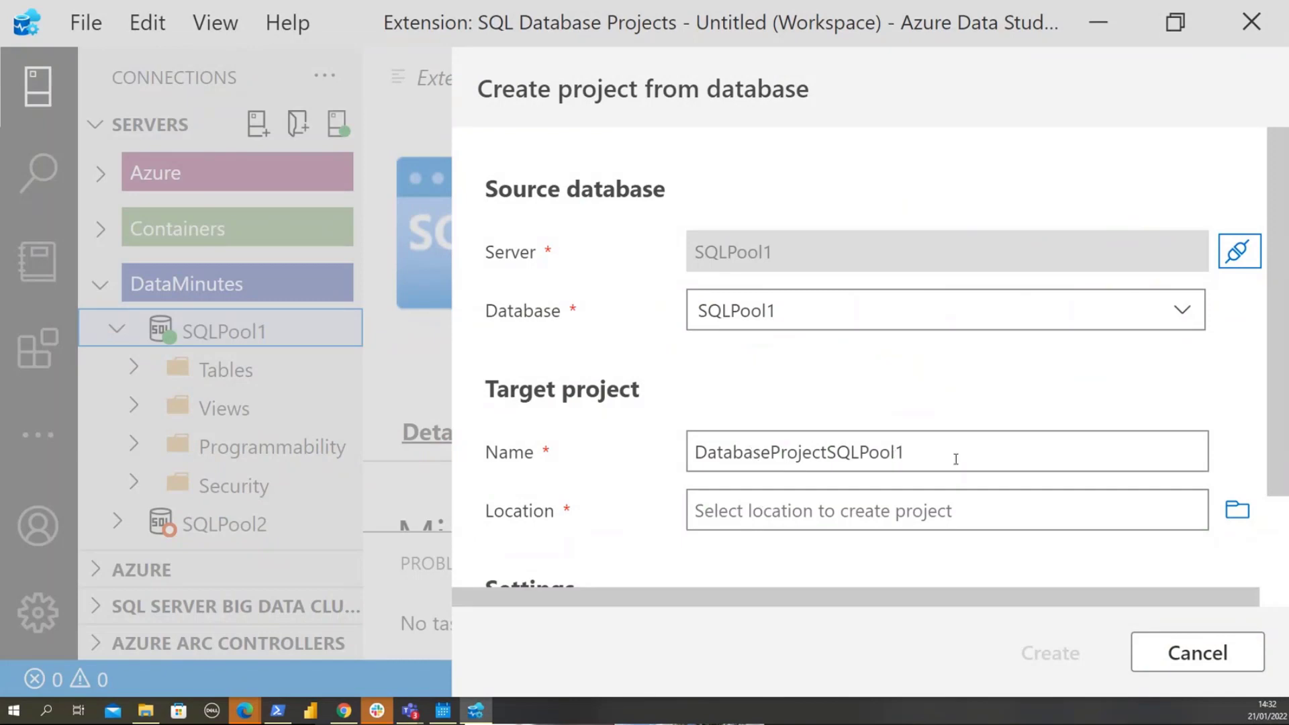
drag(951, 451, 680, 468)
text(Dat)
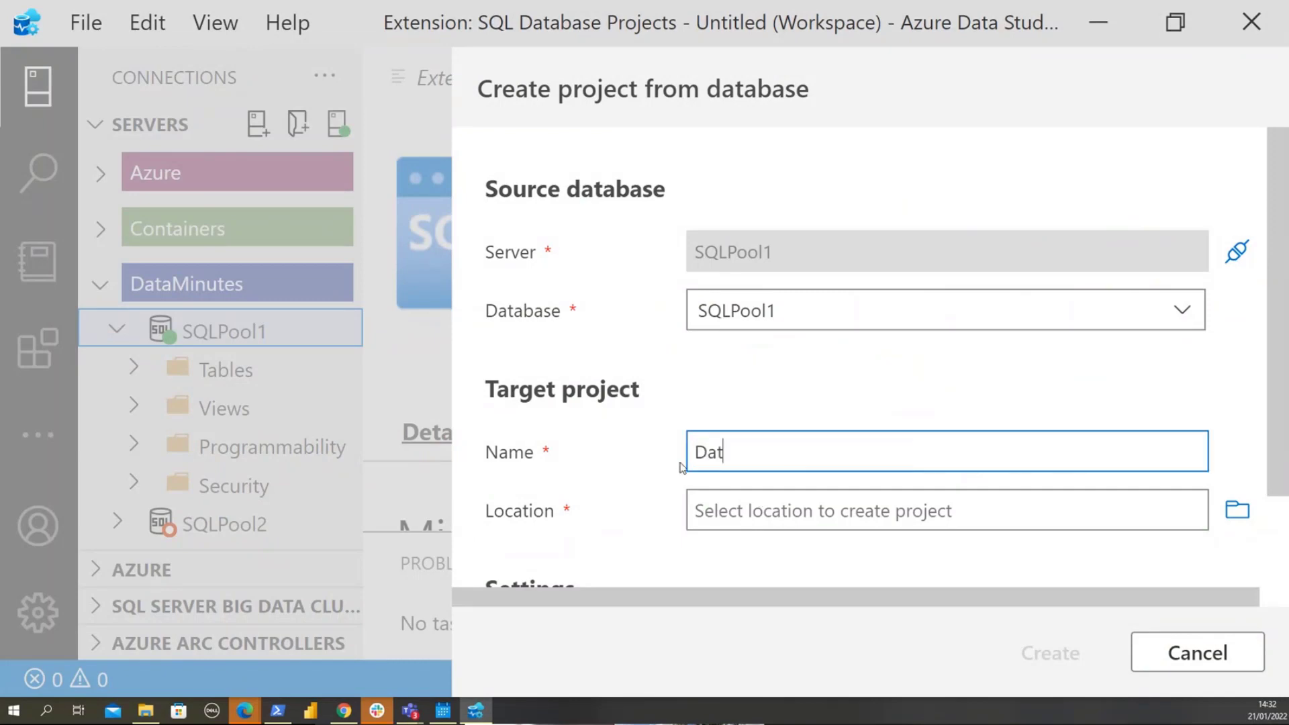
text(aMinutesDatabaseProject)
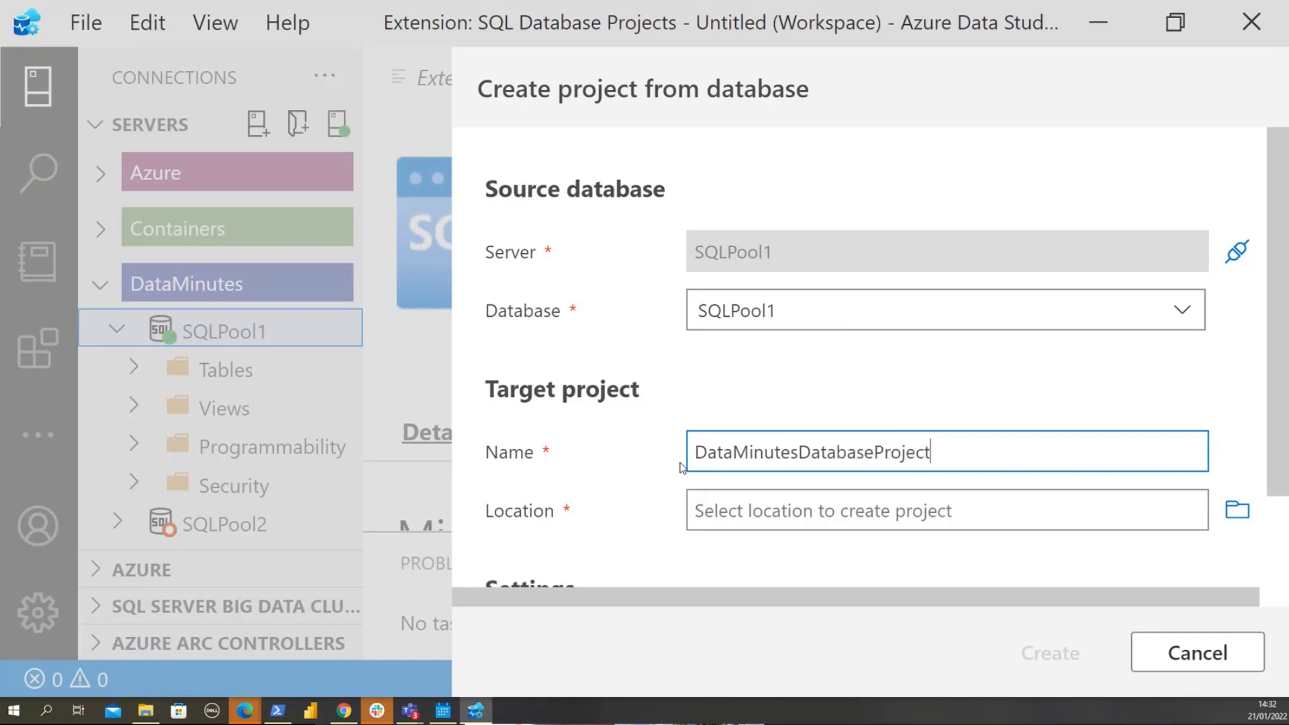
Set the target project location to c:\repos and create the database project.
key(Tab)
text(c)
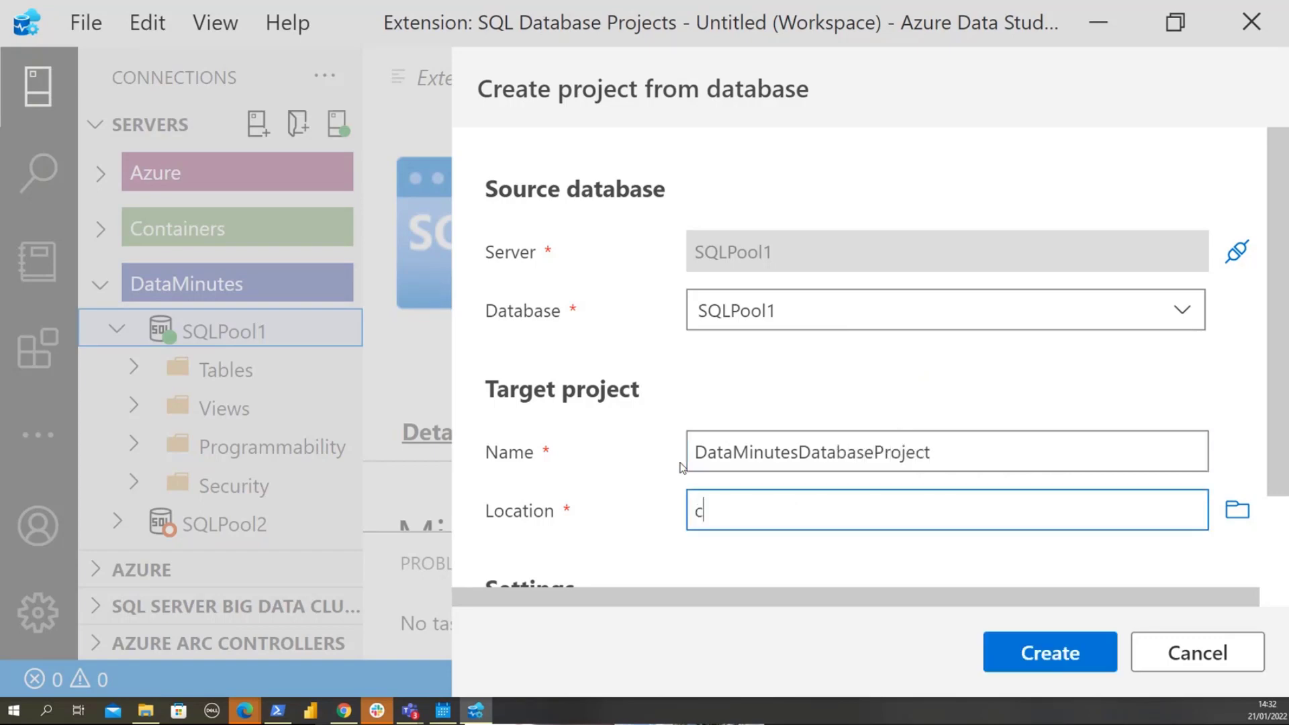
text(:\repos)
key(ctrl+equal)
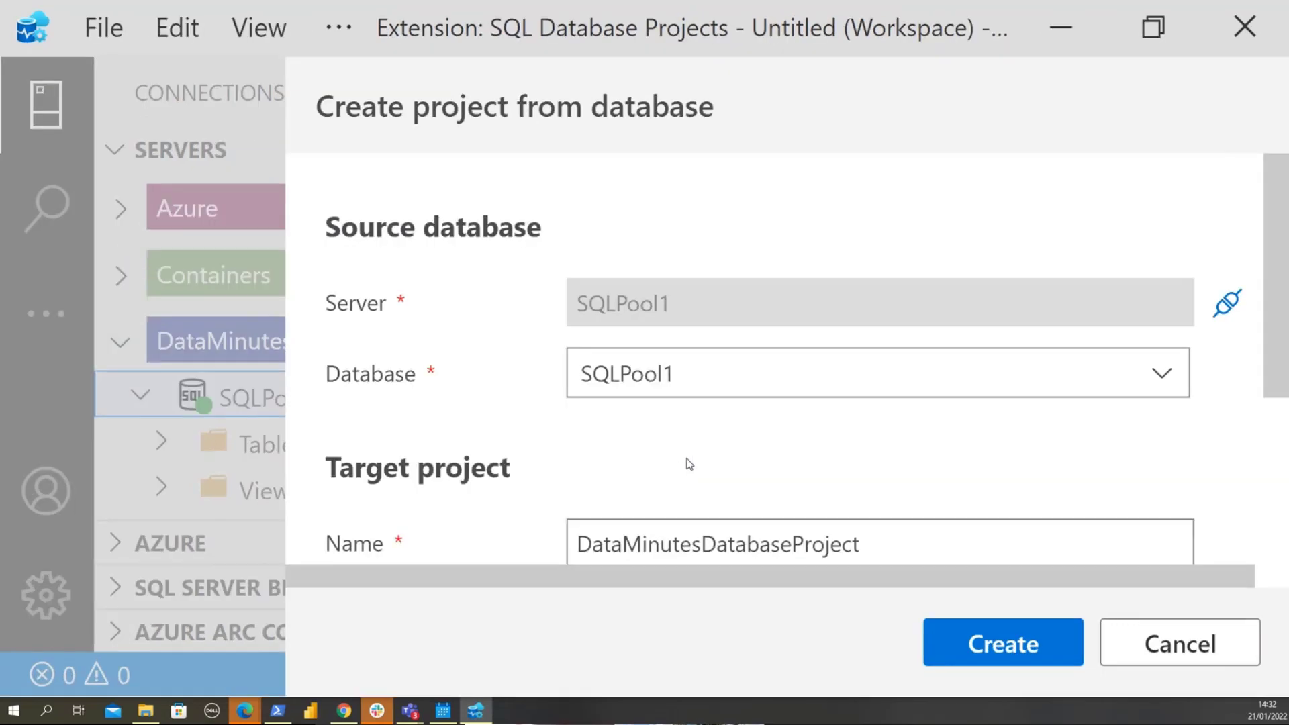
scroll(900, 450, down, 2)
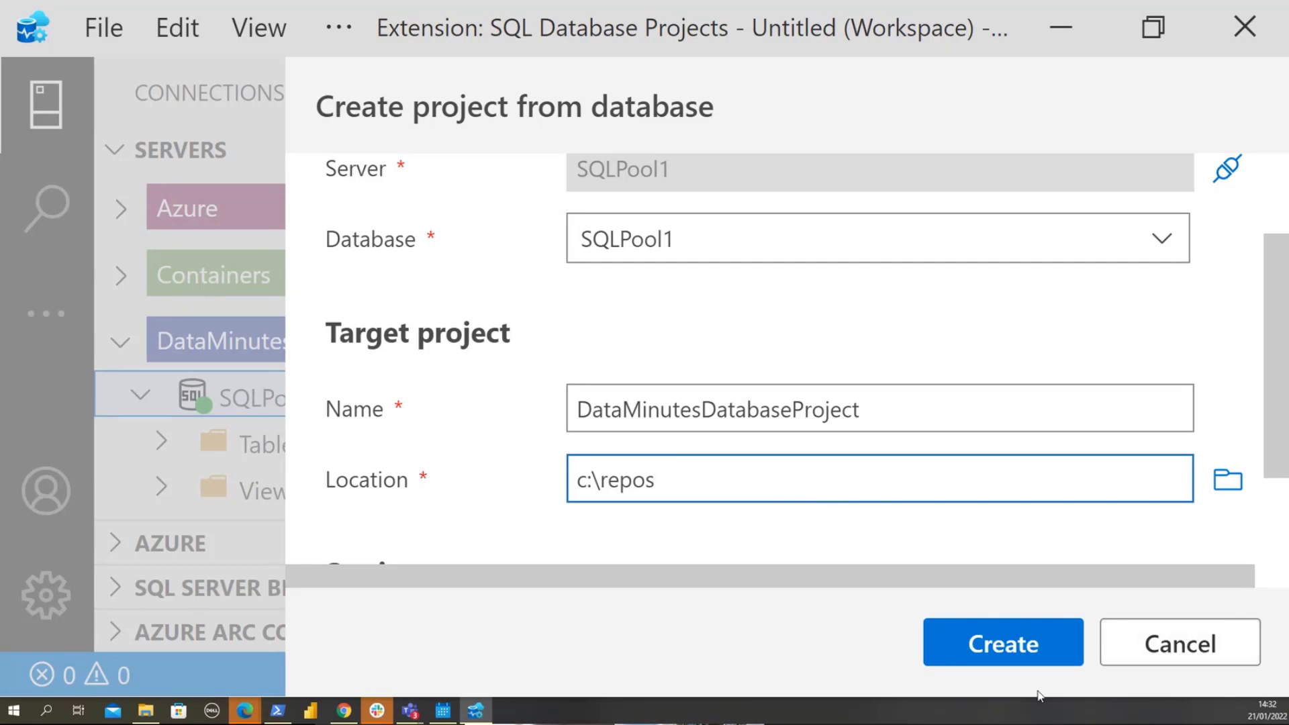
click(1020, 646)
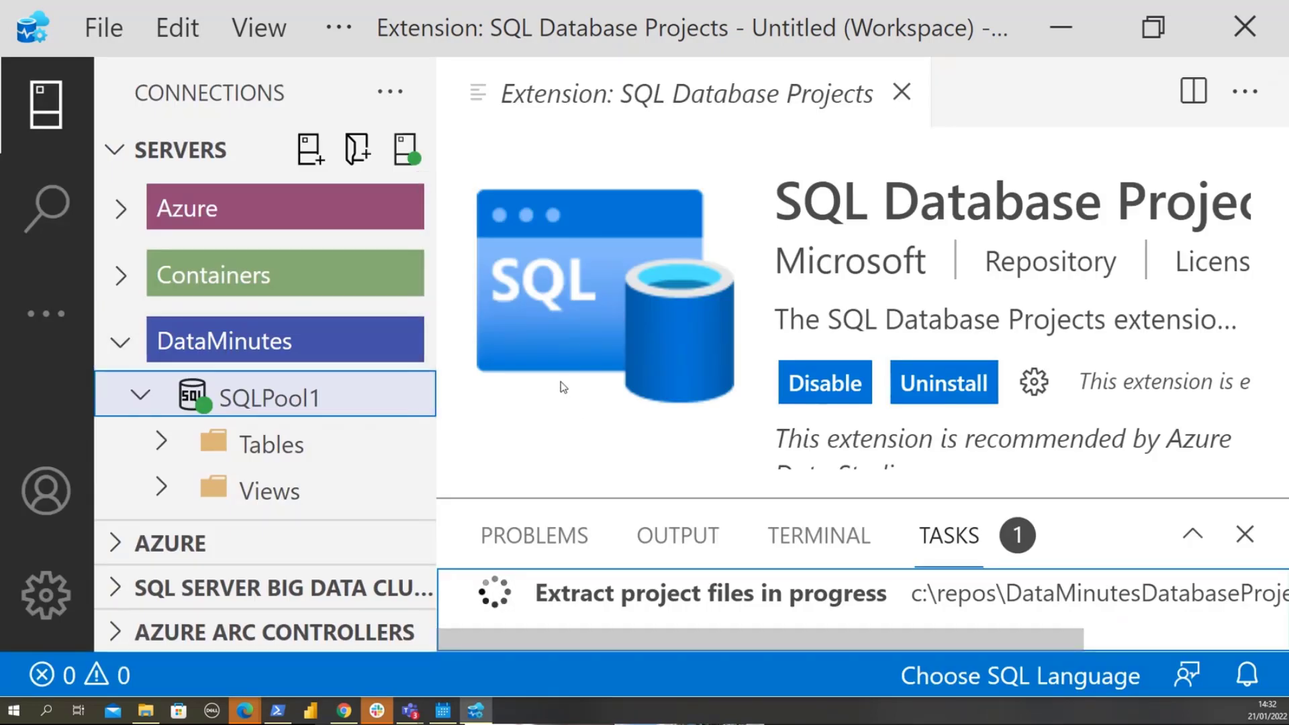
Expand the dbo and Tables folders of the new database project to inspect the extracted table scripts.
key(alt+Tab)
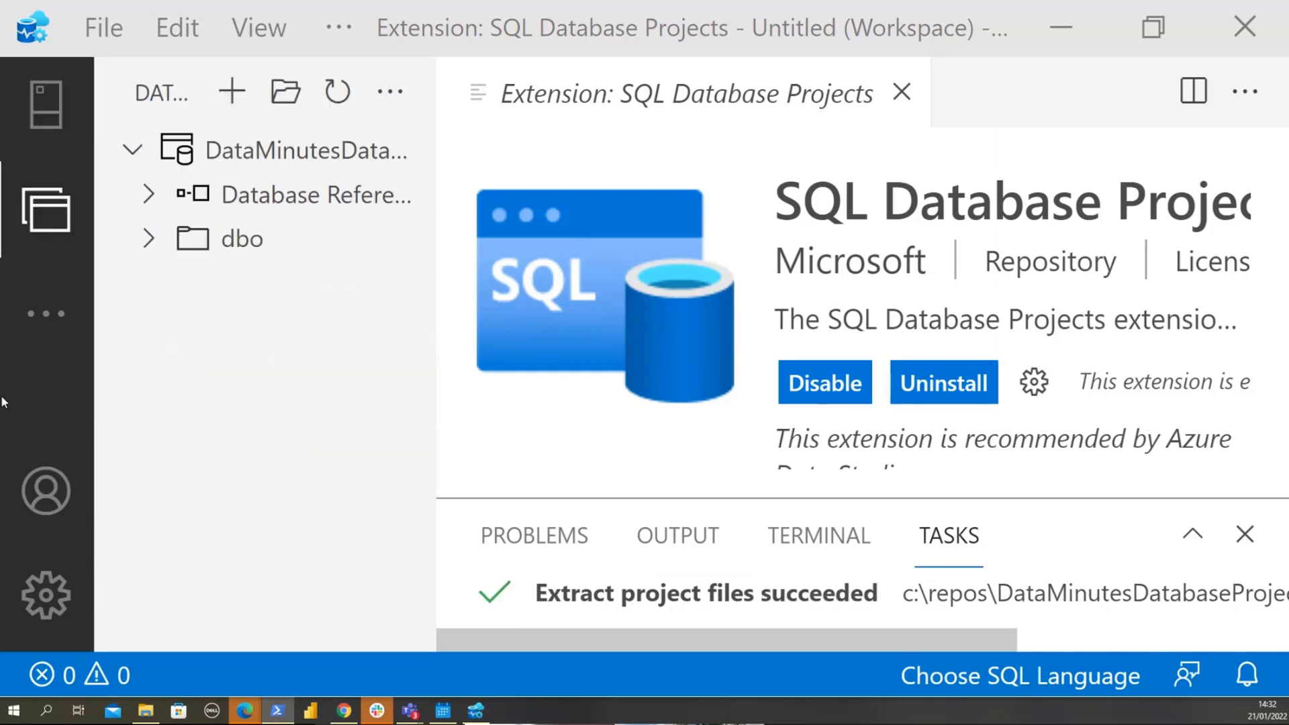
click(150, 241)
click(165, 282)
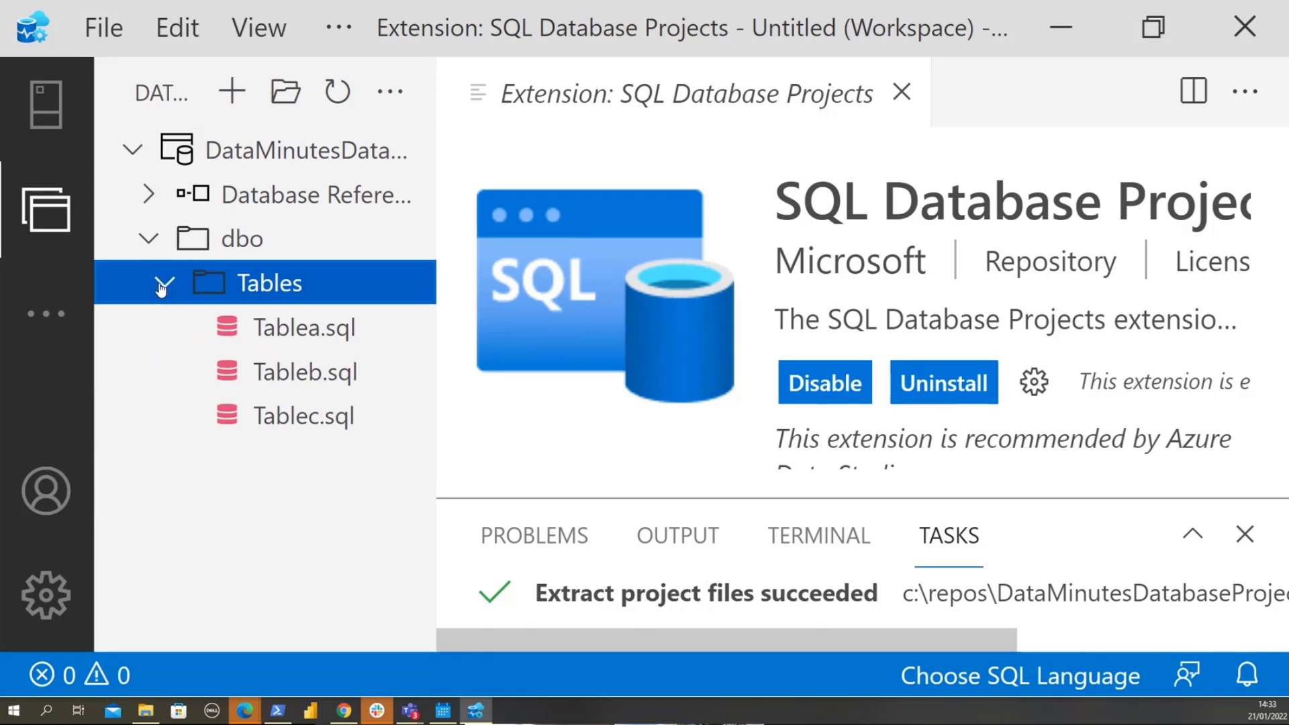
Open the management page of DataMinutesDatabaseProject and change its target platform to Microsoft Azure SQL Data Warehouse.
right_click(290, 156)
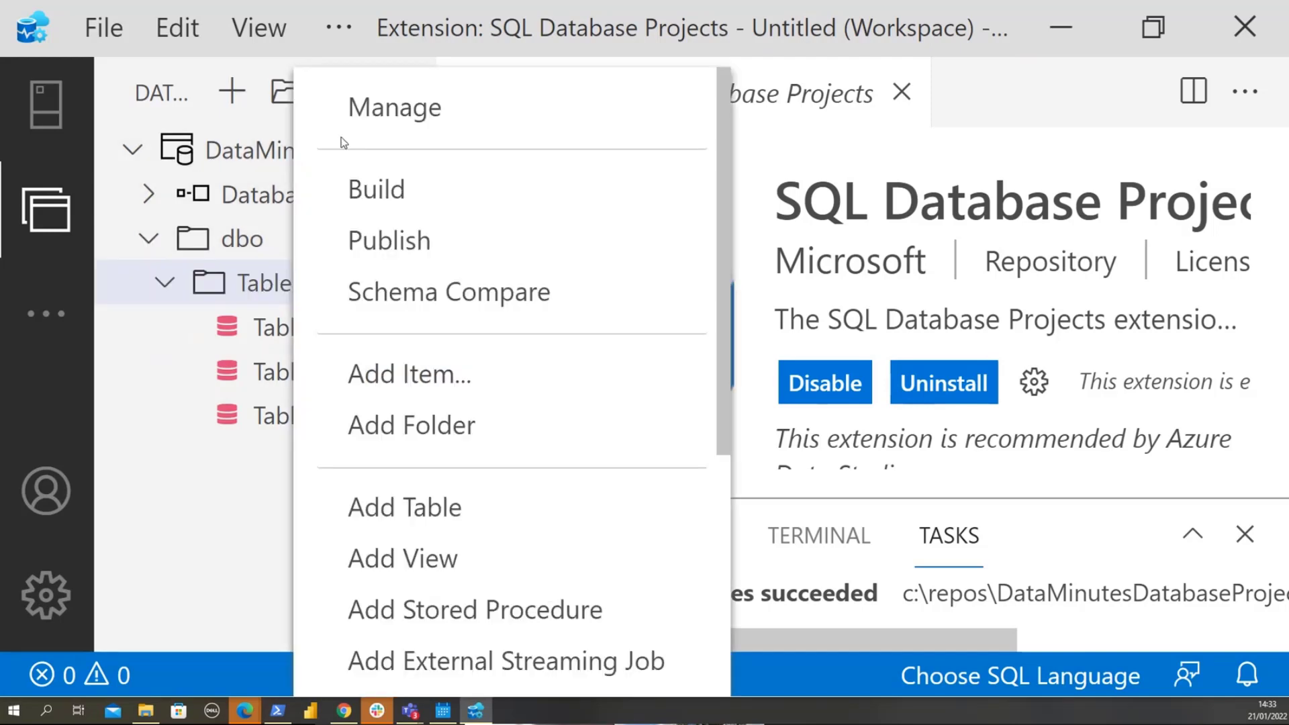
click(425, 111)
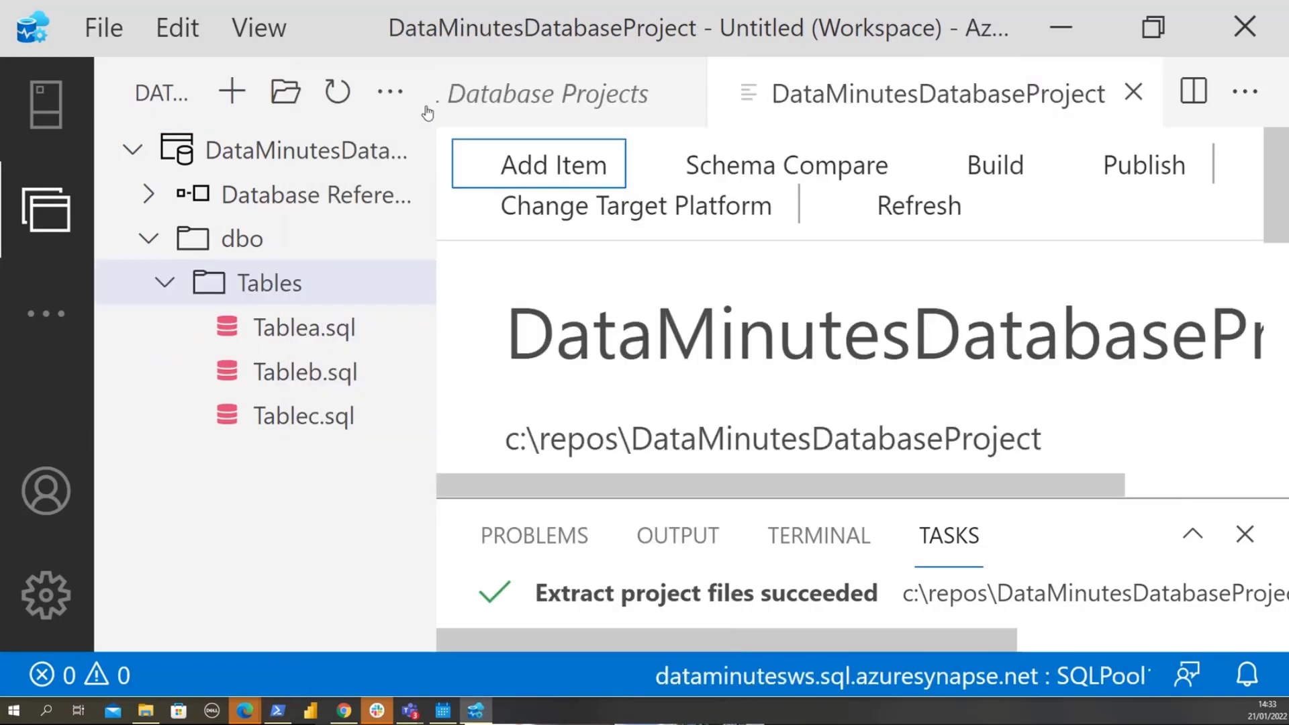
click(549, 214)
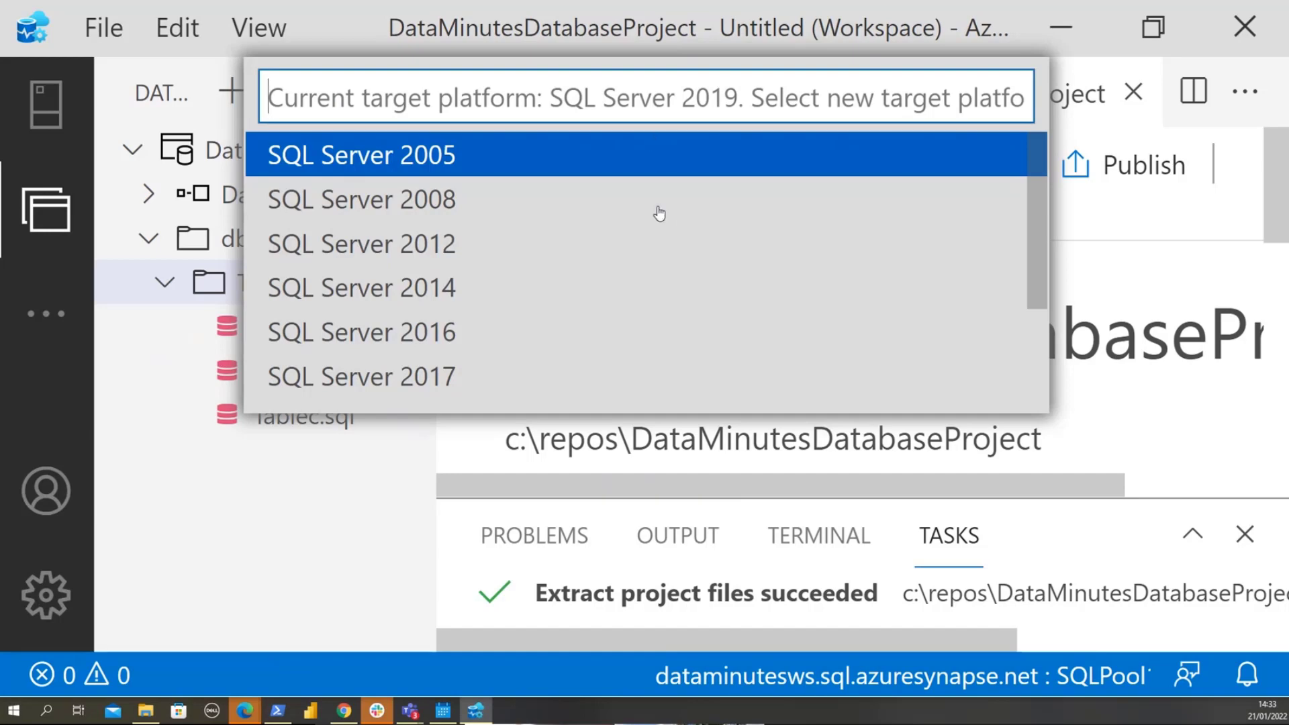
scroll(659, 213, down, 2)
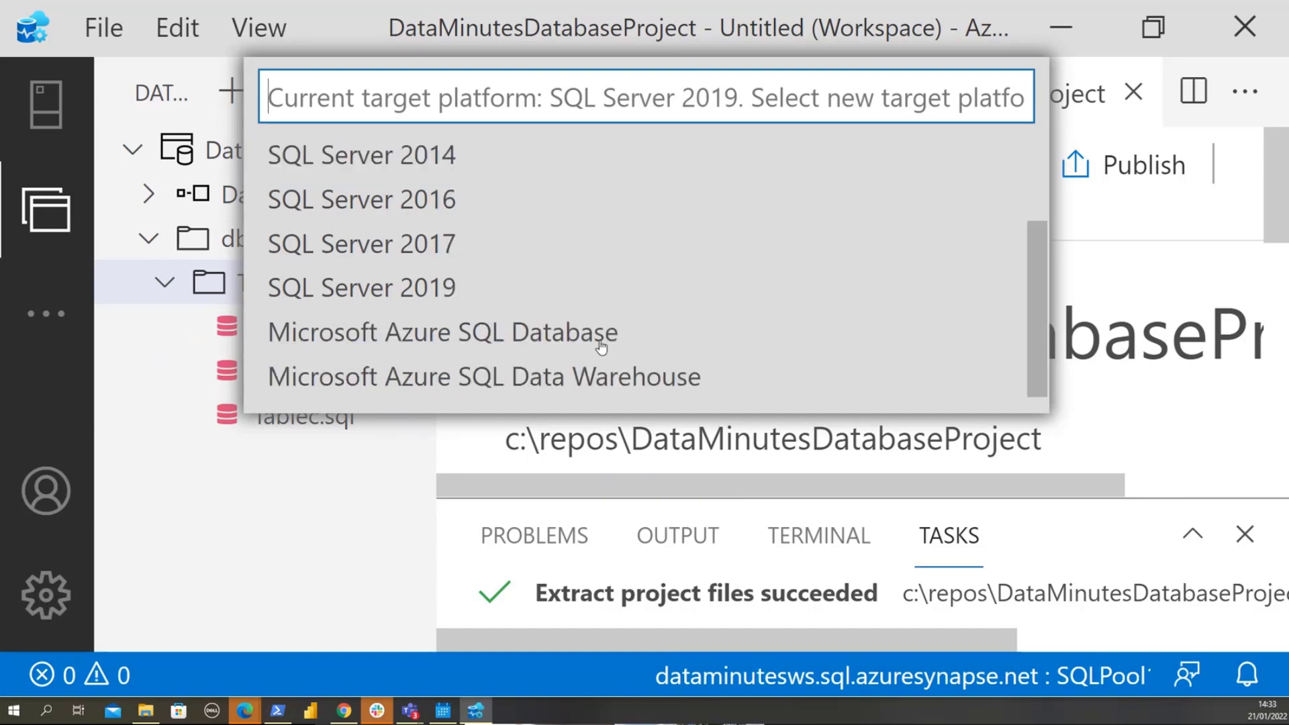
click(532, 384)
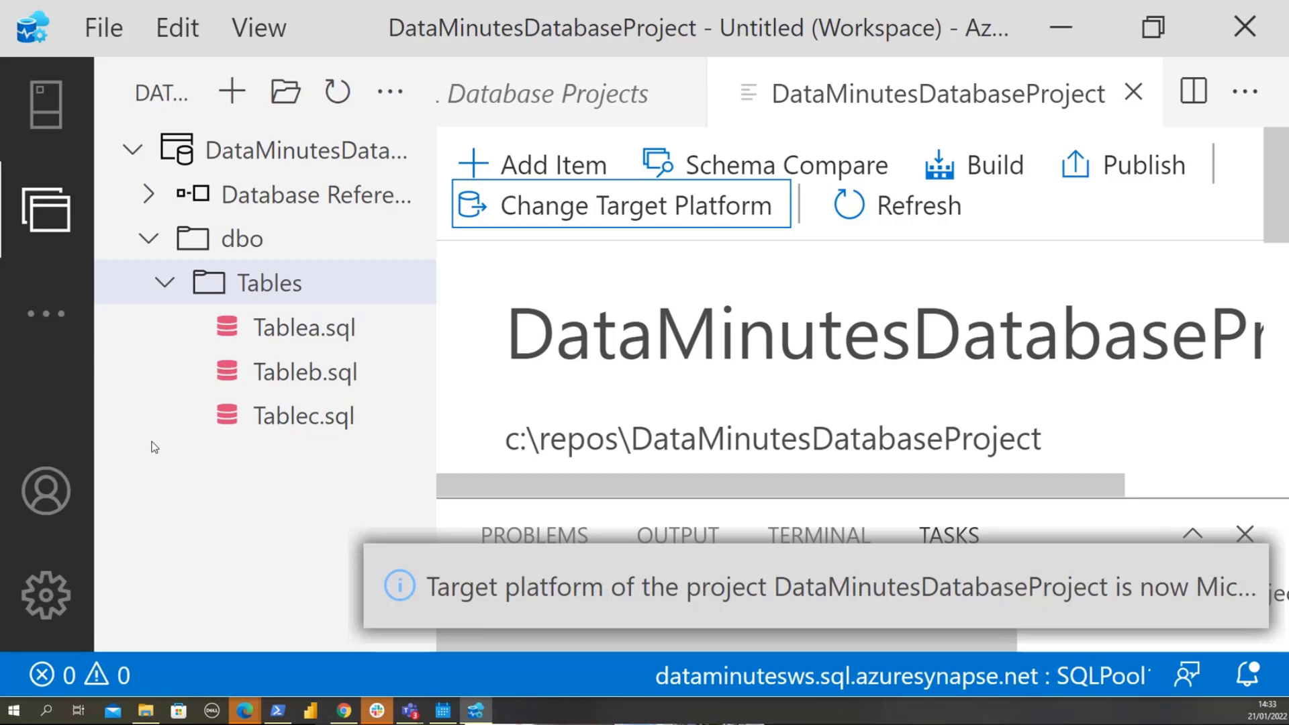
Initialize a Git repository in the DataMinutesDatabaseProject workspace folder through source control.
click(57, 321)
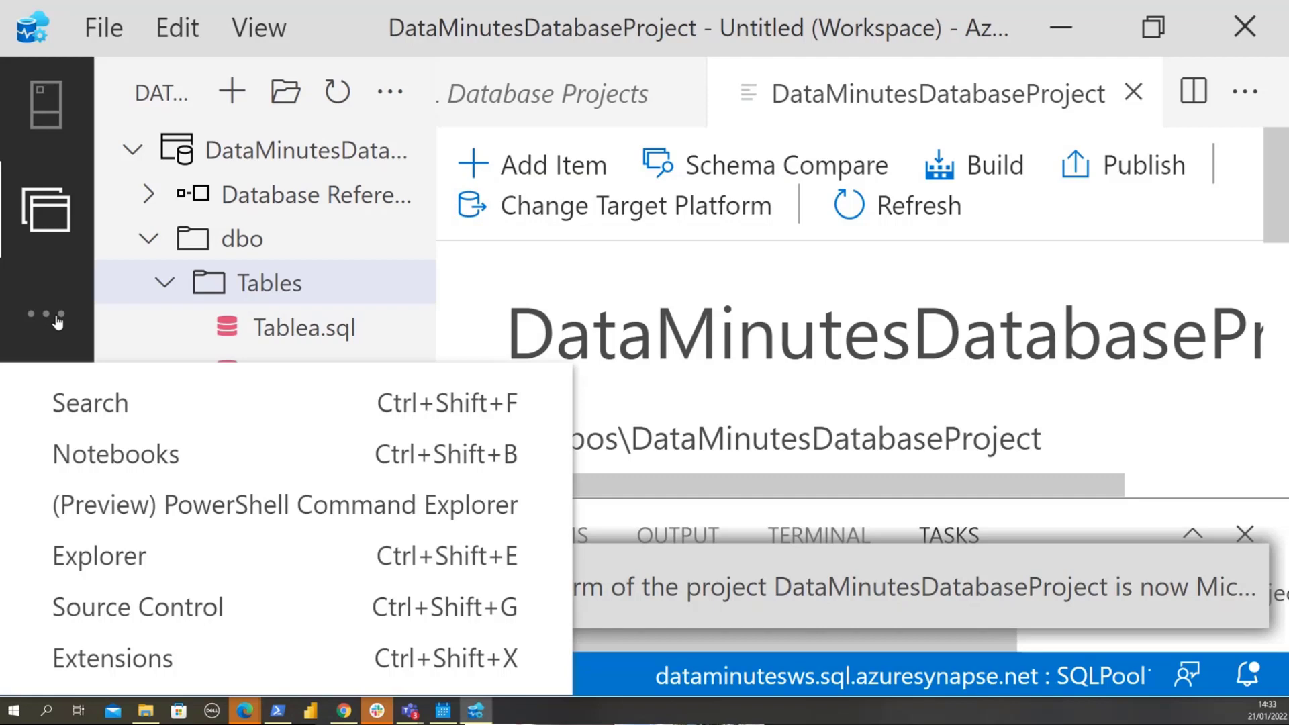
click(158, 610)
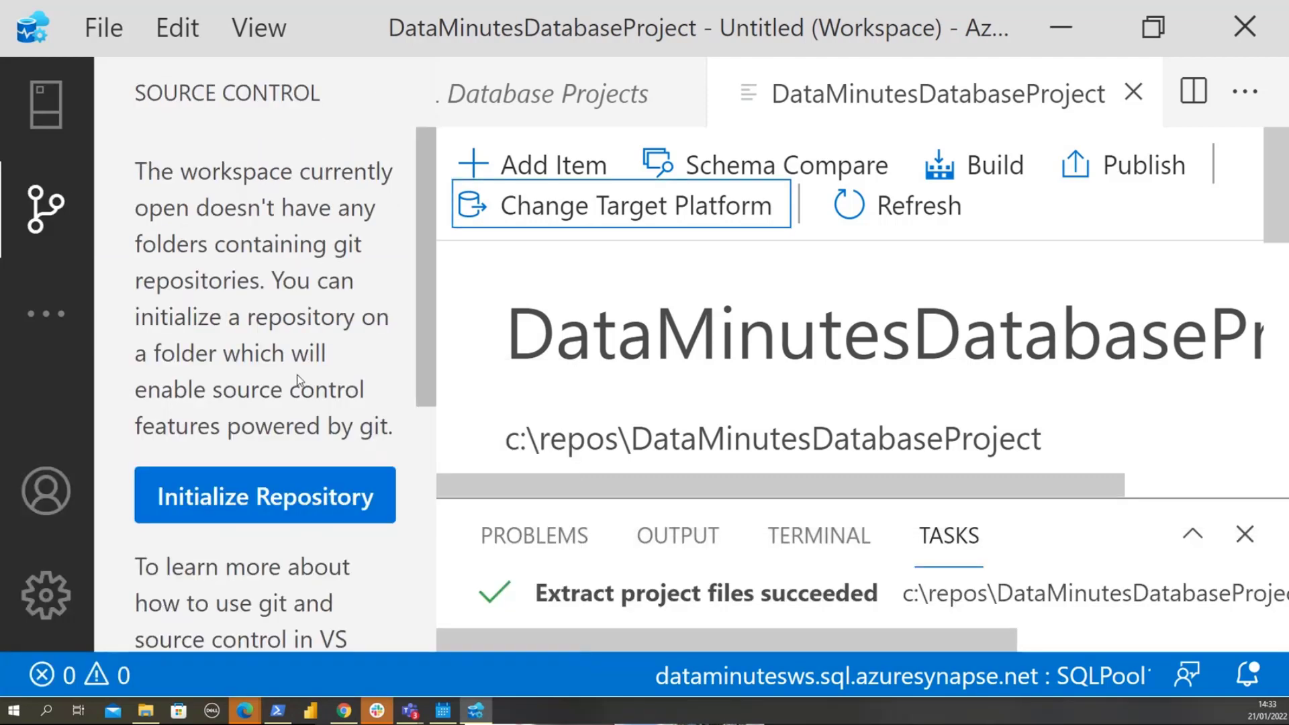
key(ctrl+equal)
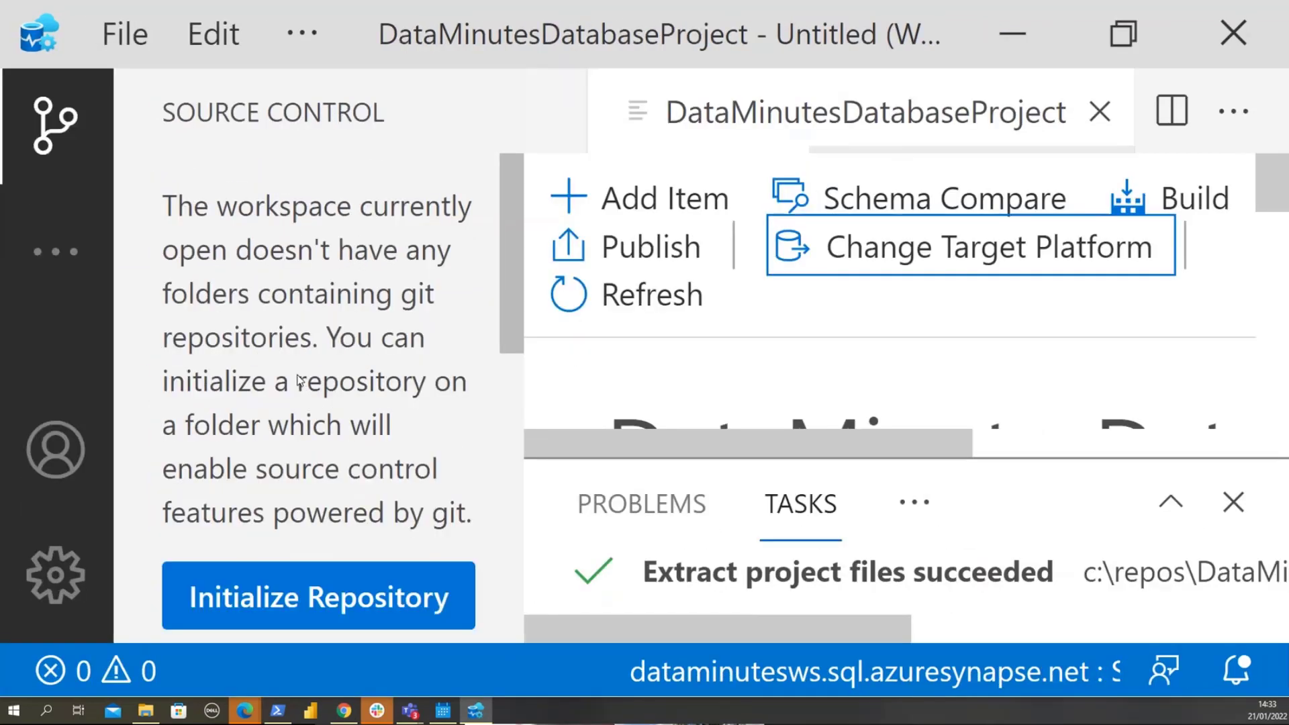
scroll(354, 412, down, 2)
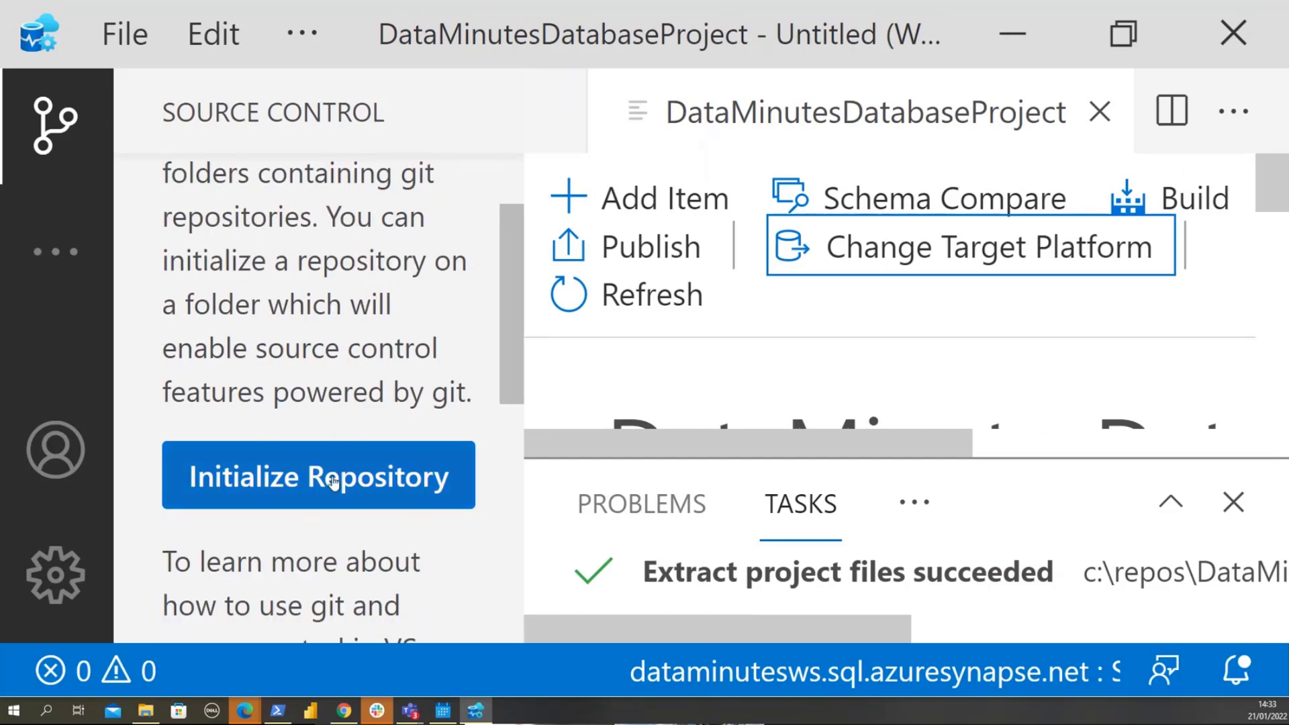
click(333, 482)
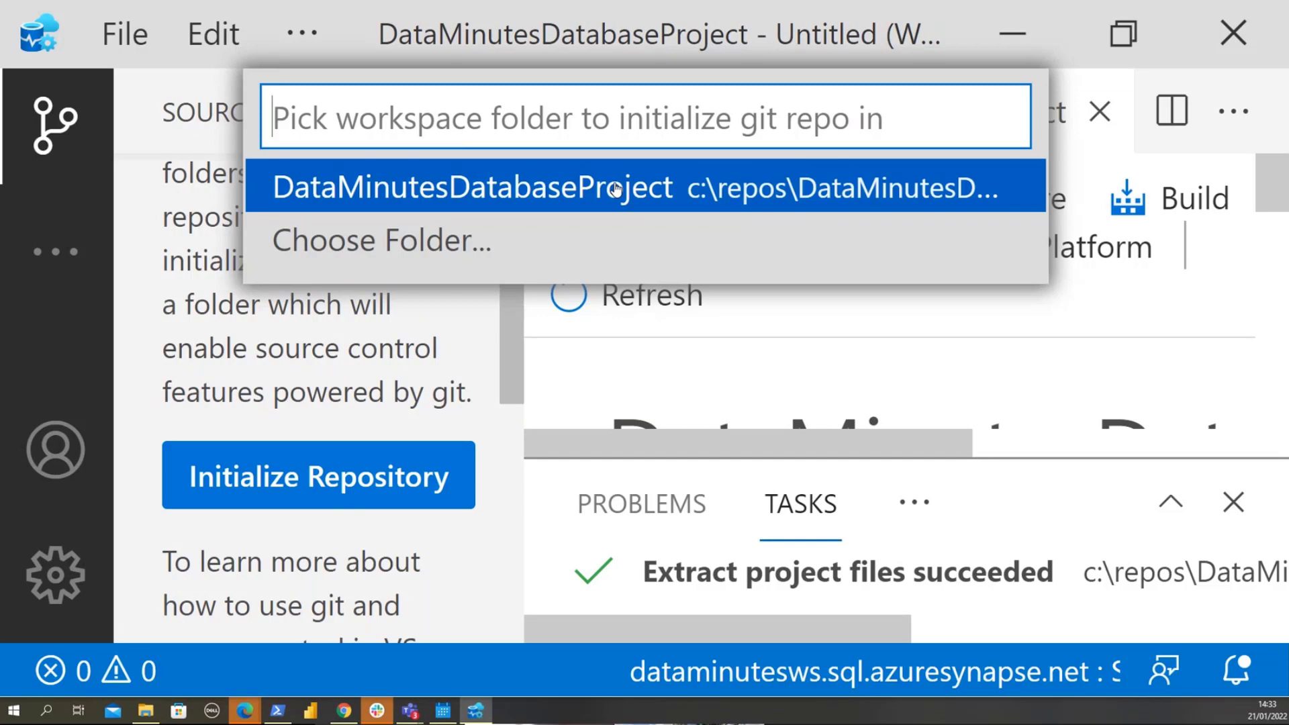
click(615, 189)
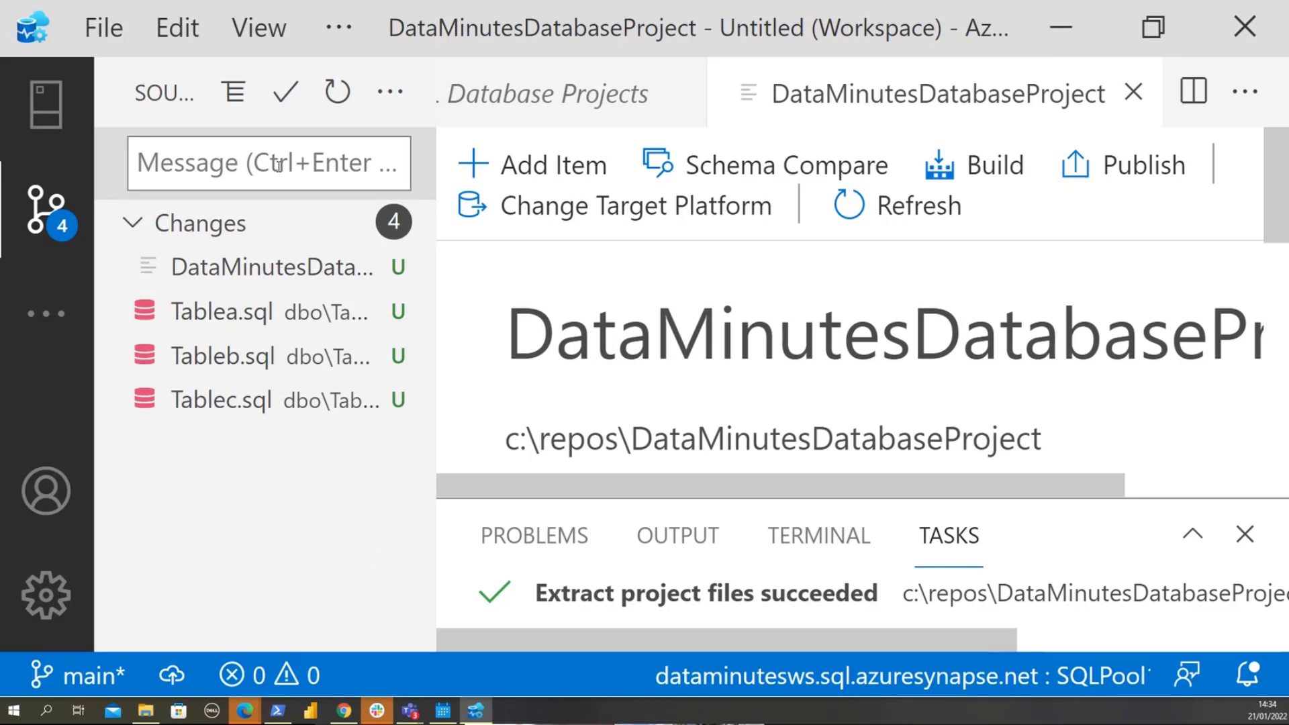
Commit all project changes to the local repository with the message "initial commit".
click(278, 166)
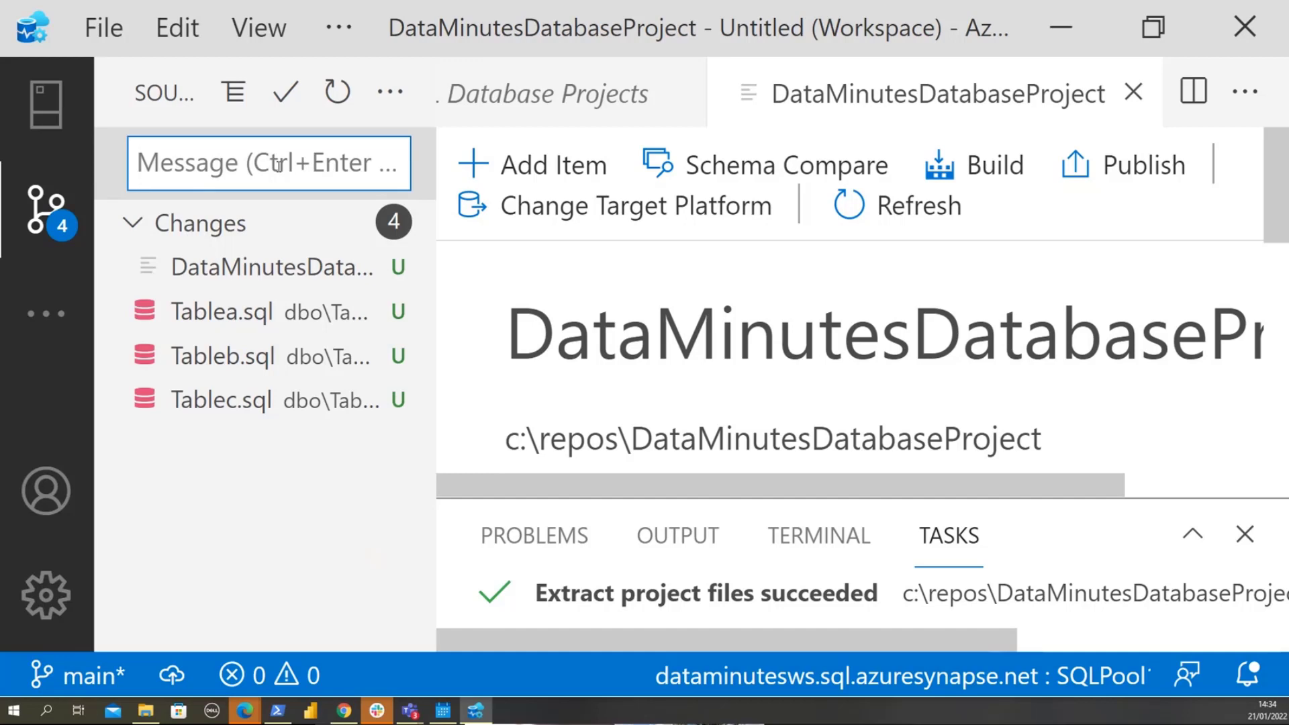
text(initial)
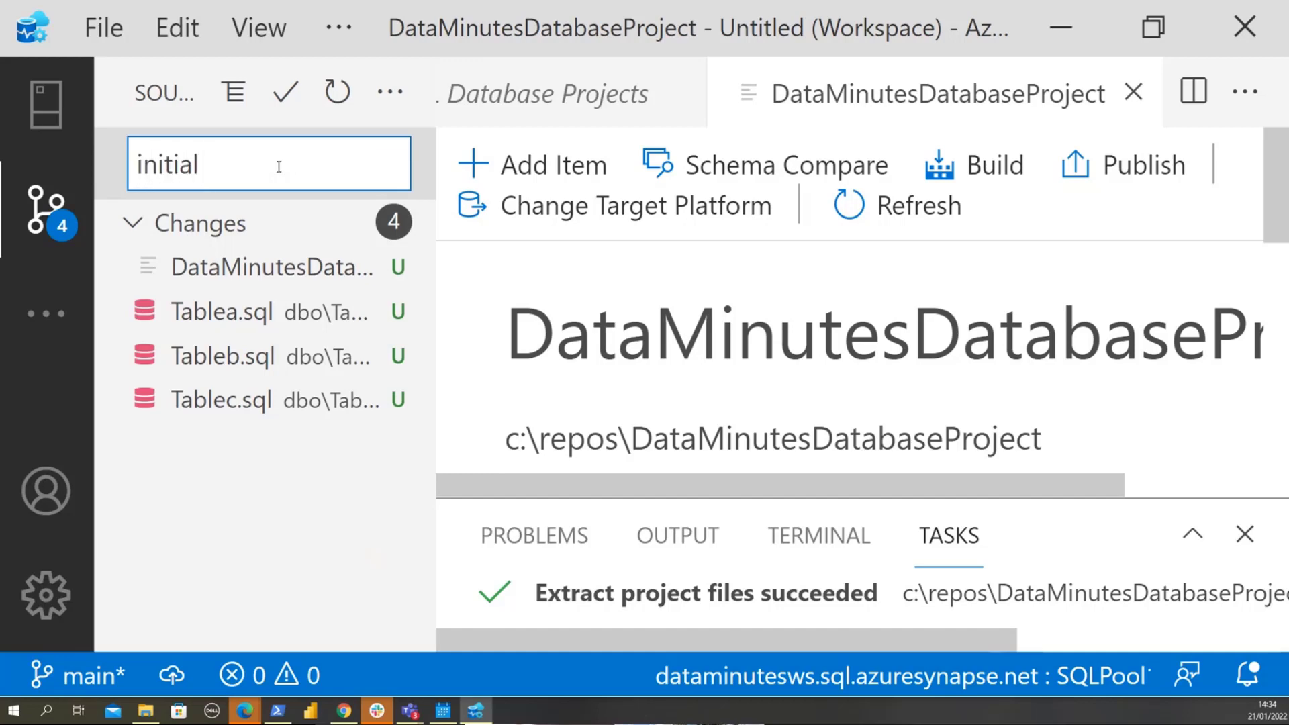
text( commit)
click(285, 94)
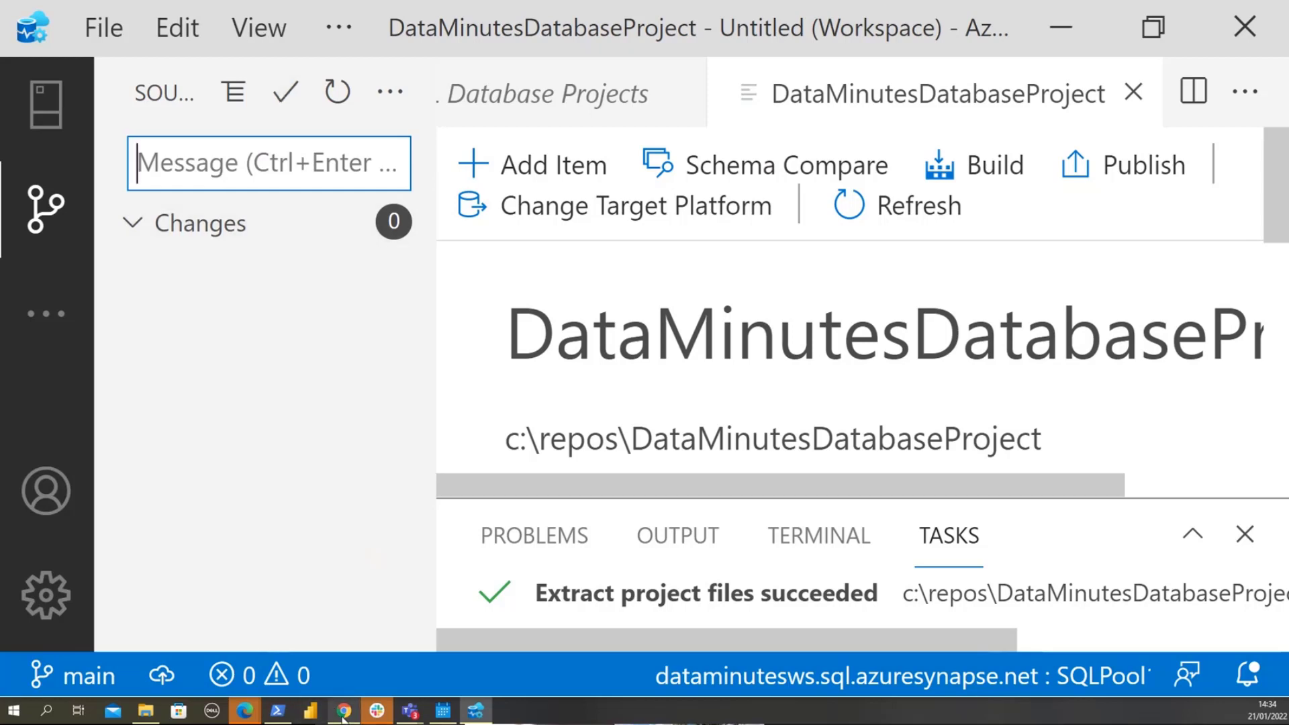
Switch to Azure DevOps in the Chrome browser and open the DataMinutes project.
mouse_move(343, 717)
click(344, 648)
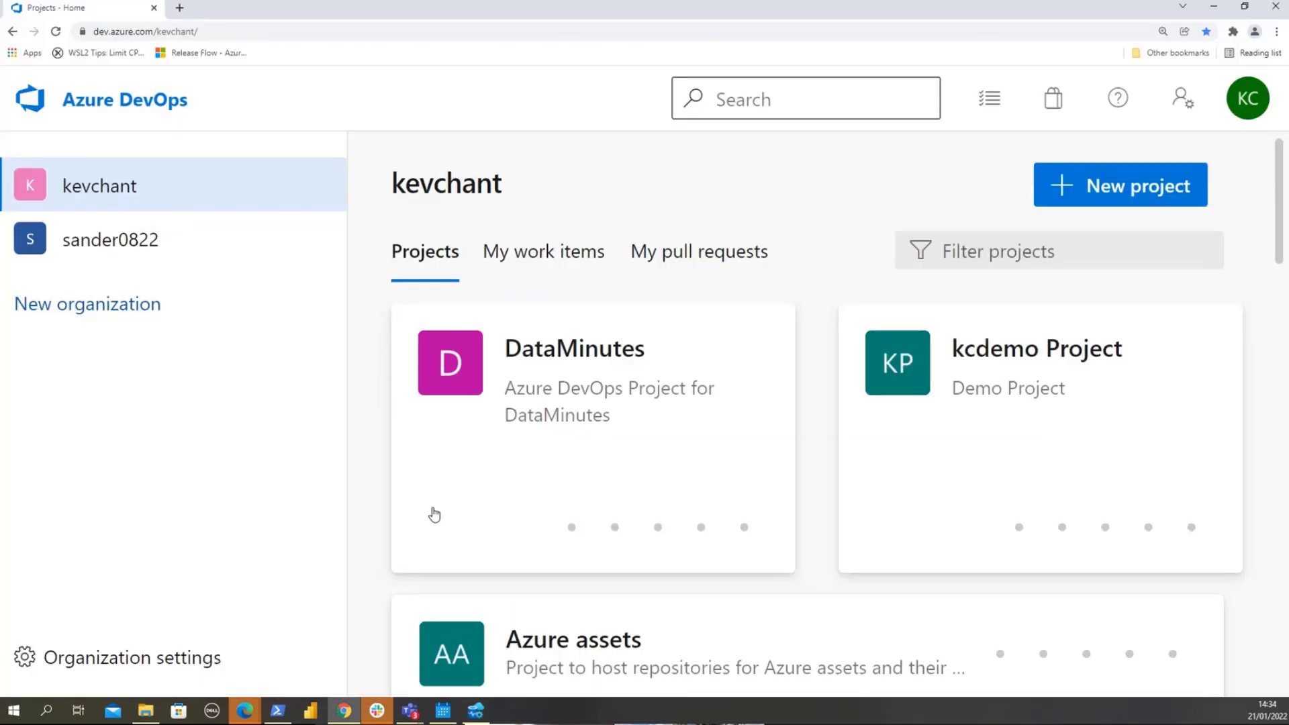
click(545, 470)
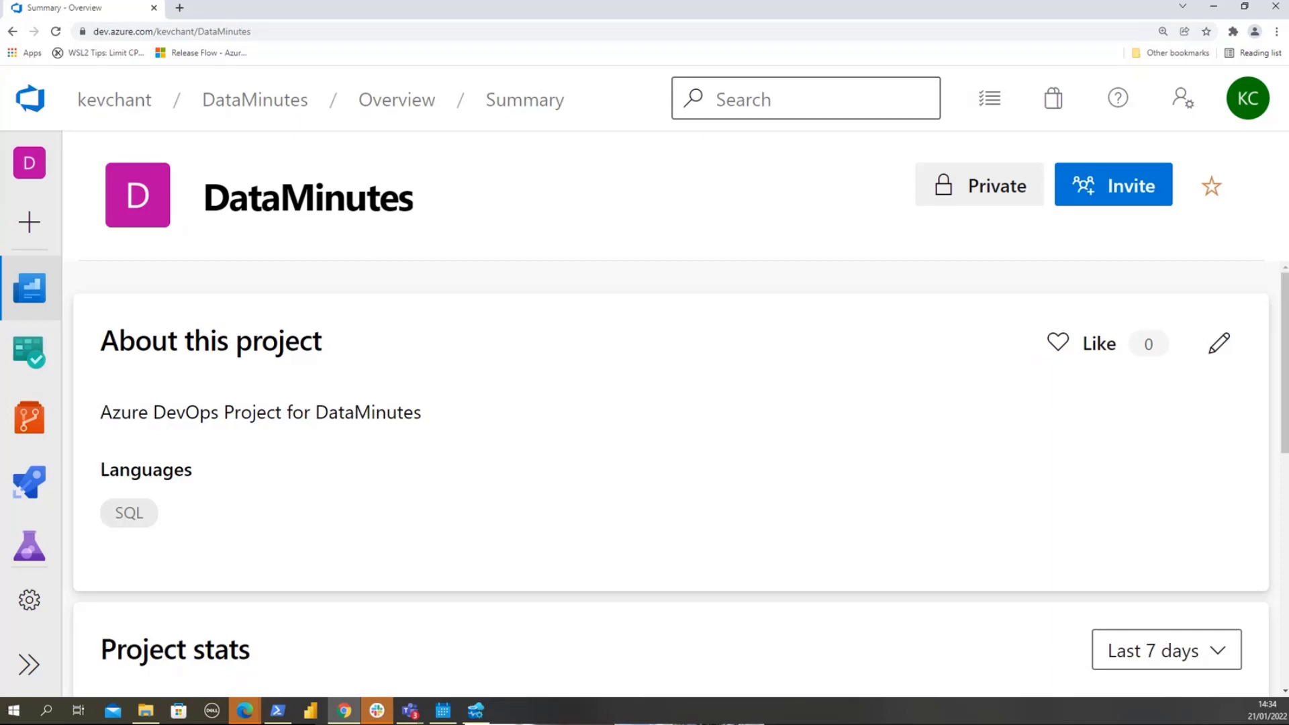
Create a new Git repository named DataMinutes in the project's repos, without a README.
mouse_move(33, 425)
click(137, 462)
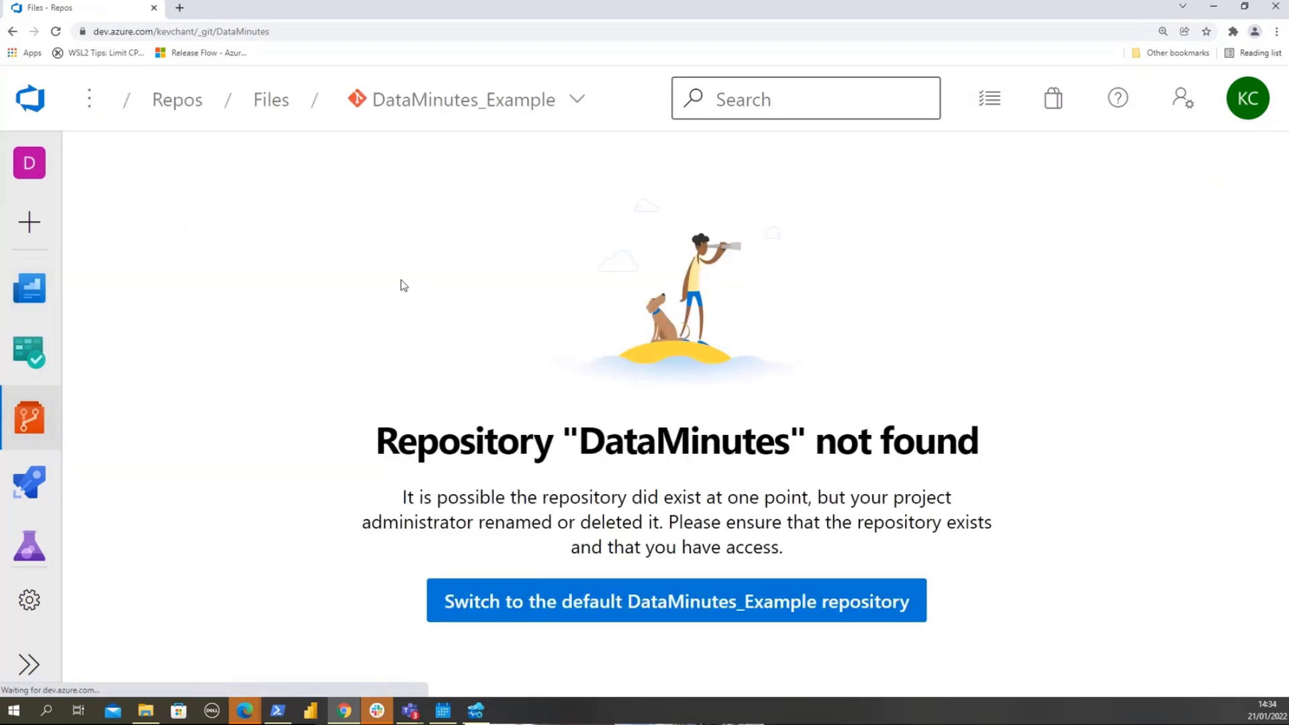
click(515, 116)
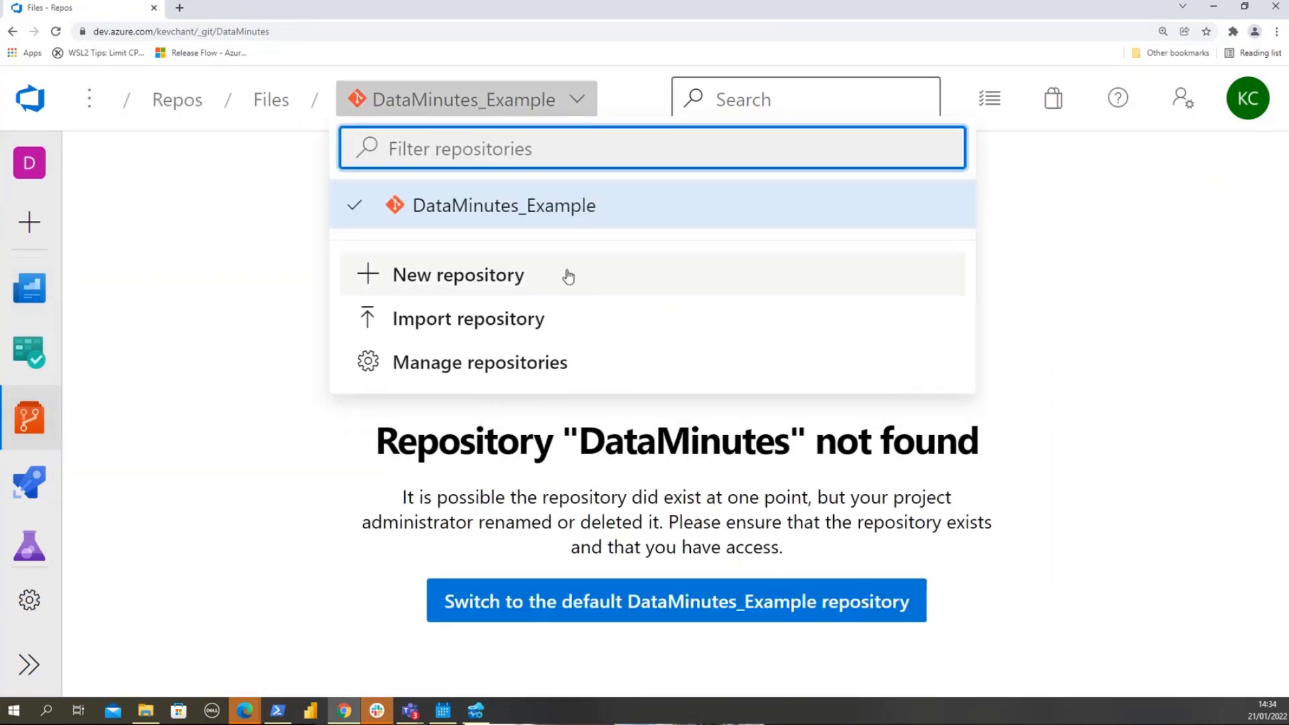
click(510, 273)
click(719, 332)
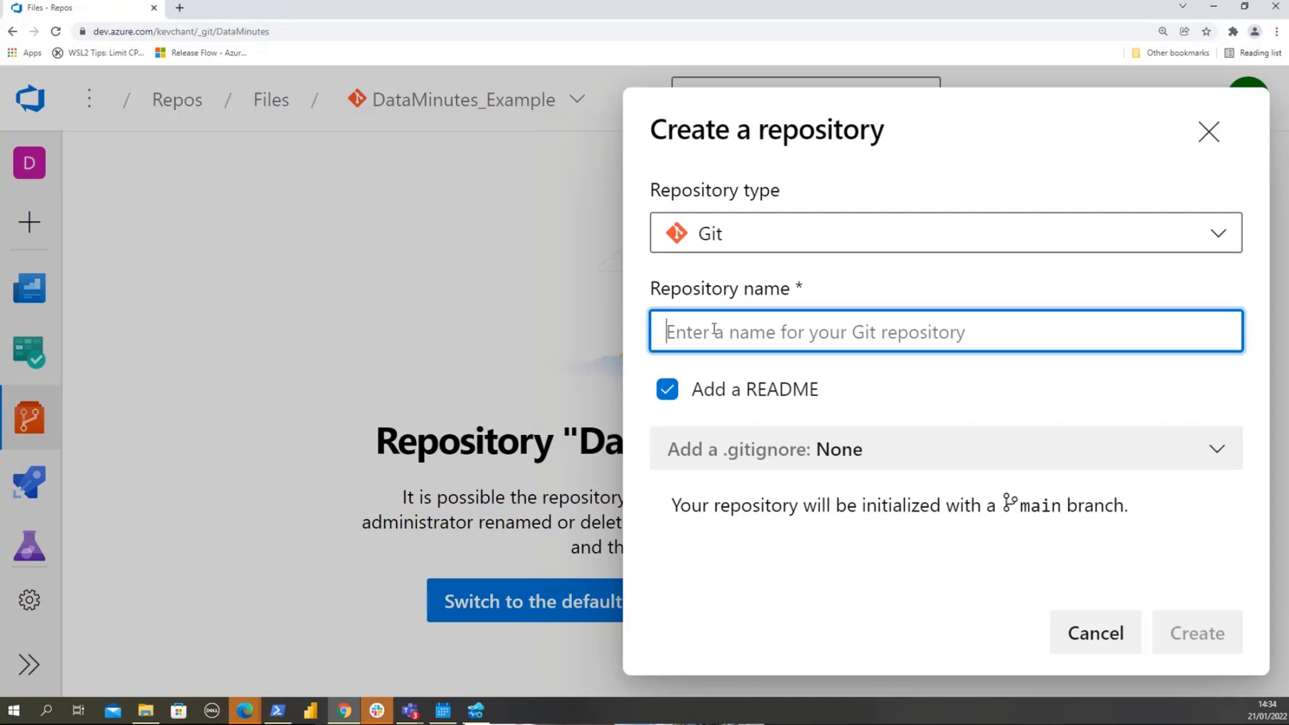
text(Data)
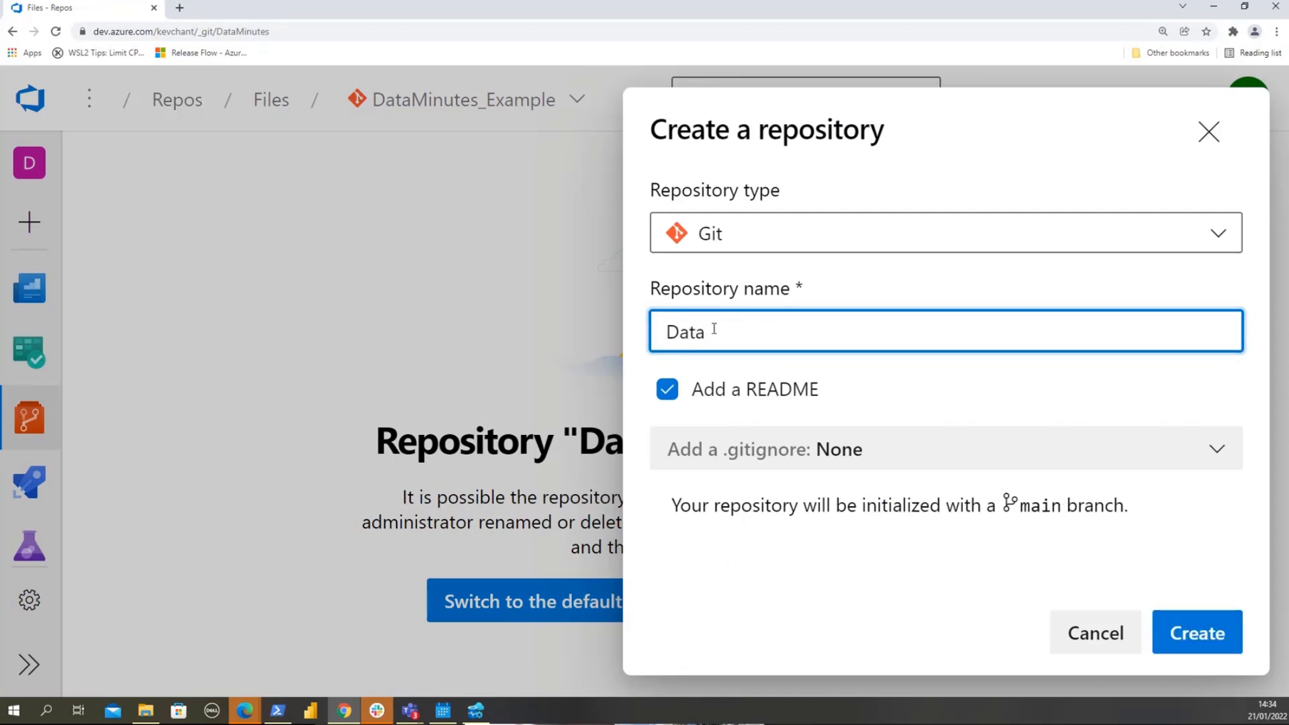
text(Minutes)
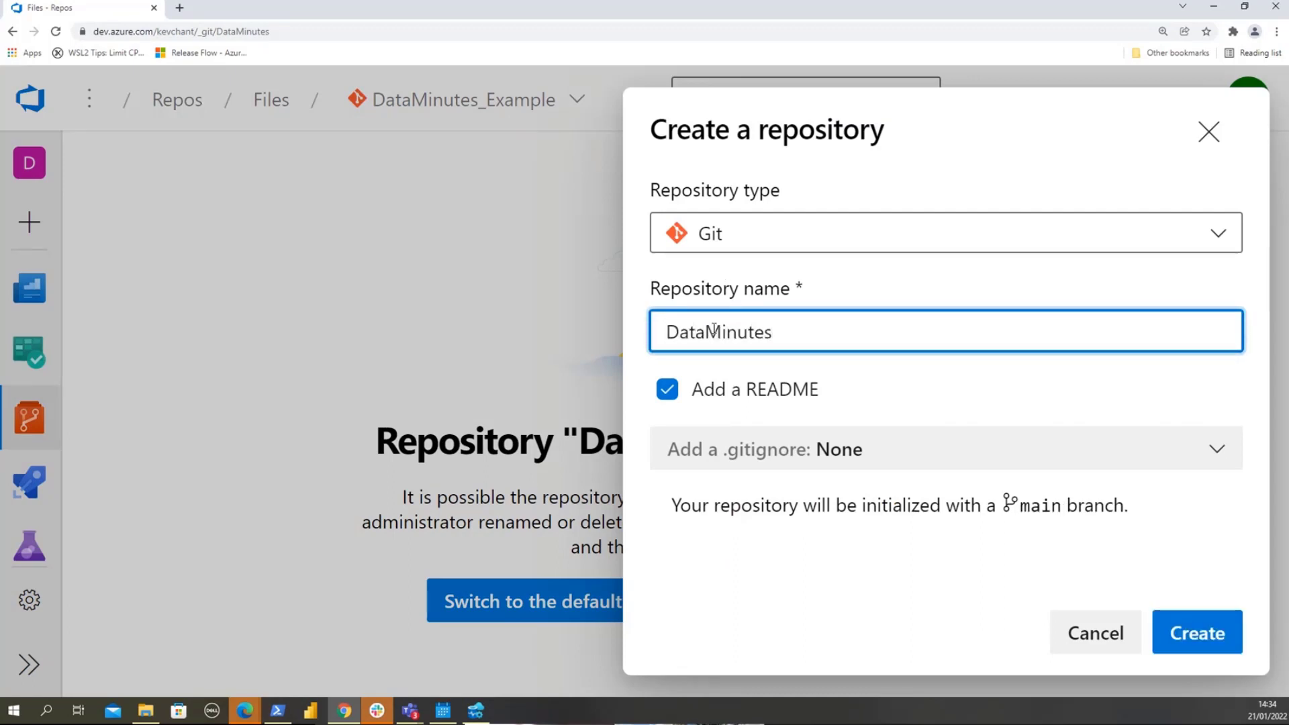
click(667, 389)
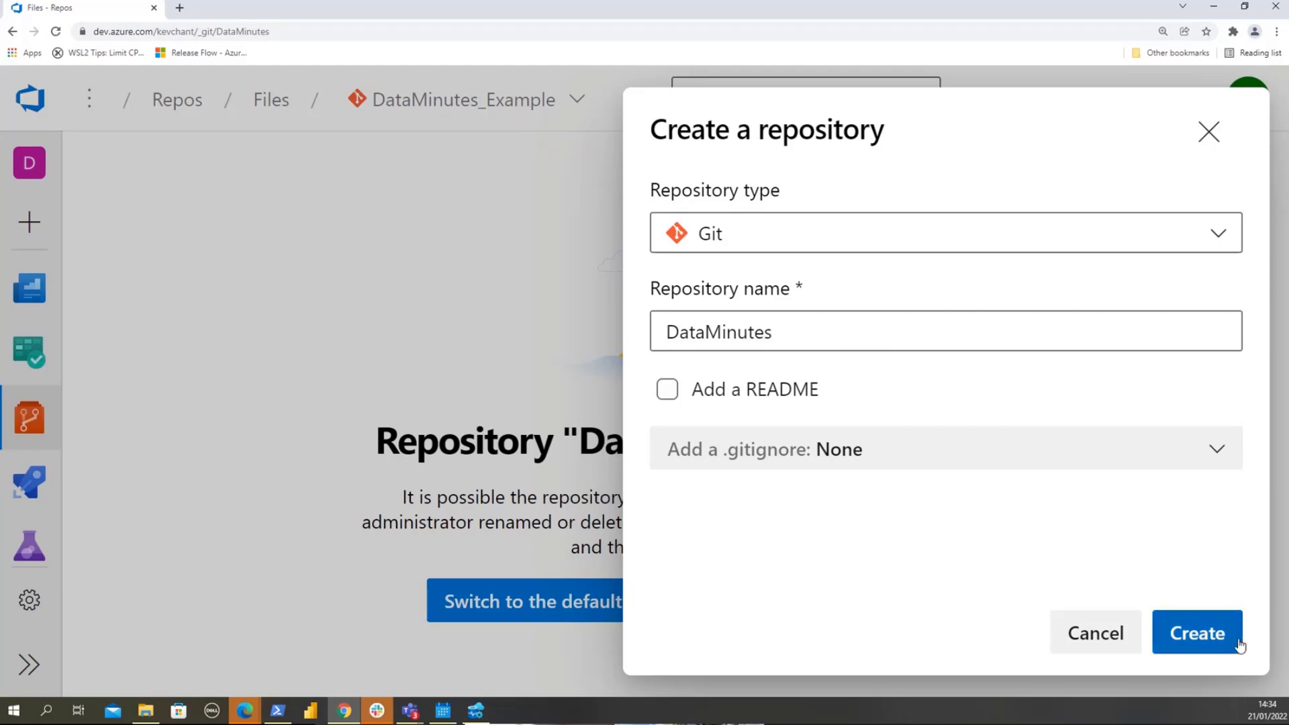
click(1195, 637)
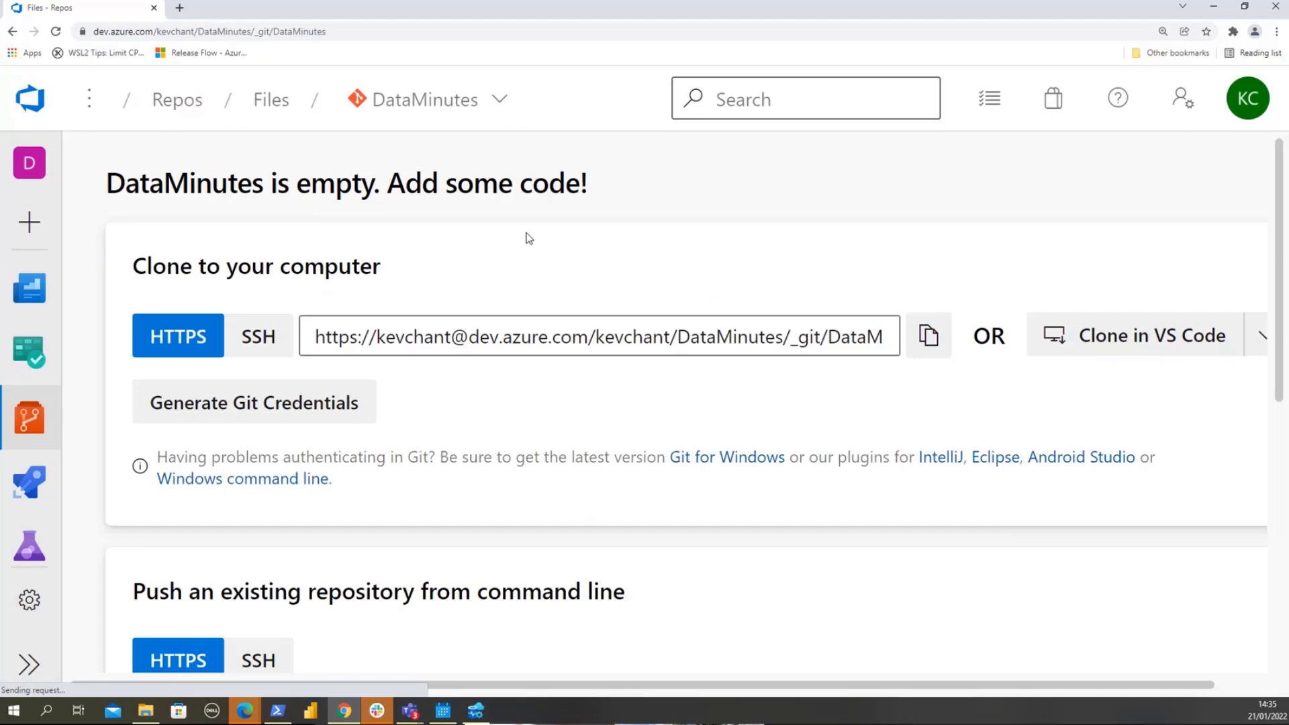
Copy the DataMinutes repository's HTTPS clone URL and add it in Azure Data Studio as a remote named origin.
click(932, 337)
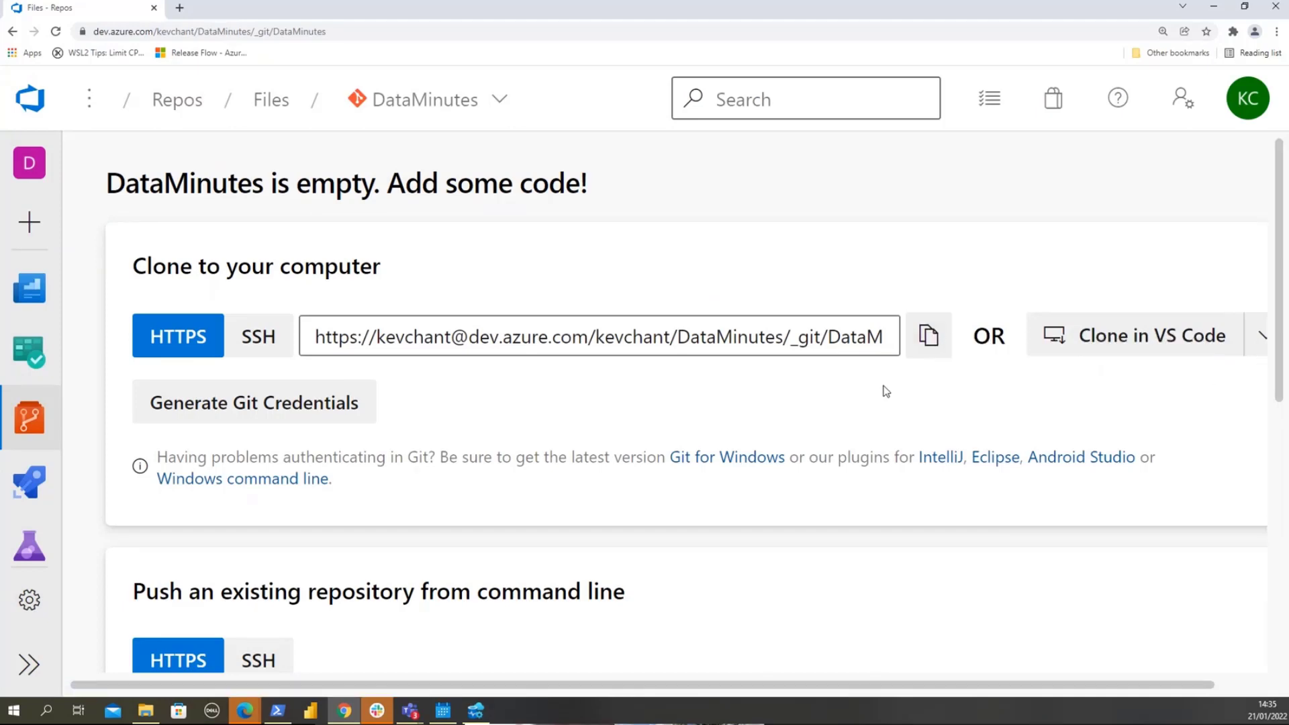
click(476, 710)
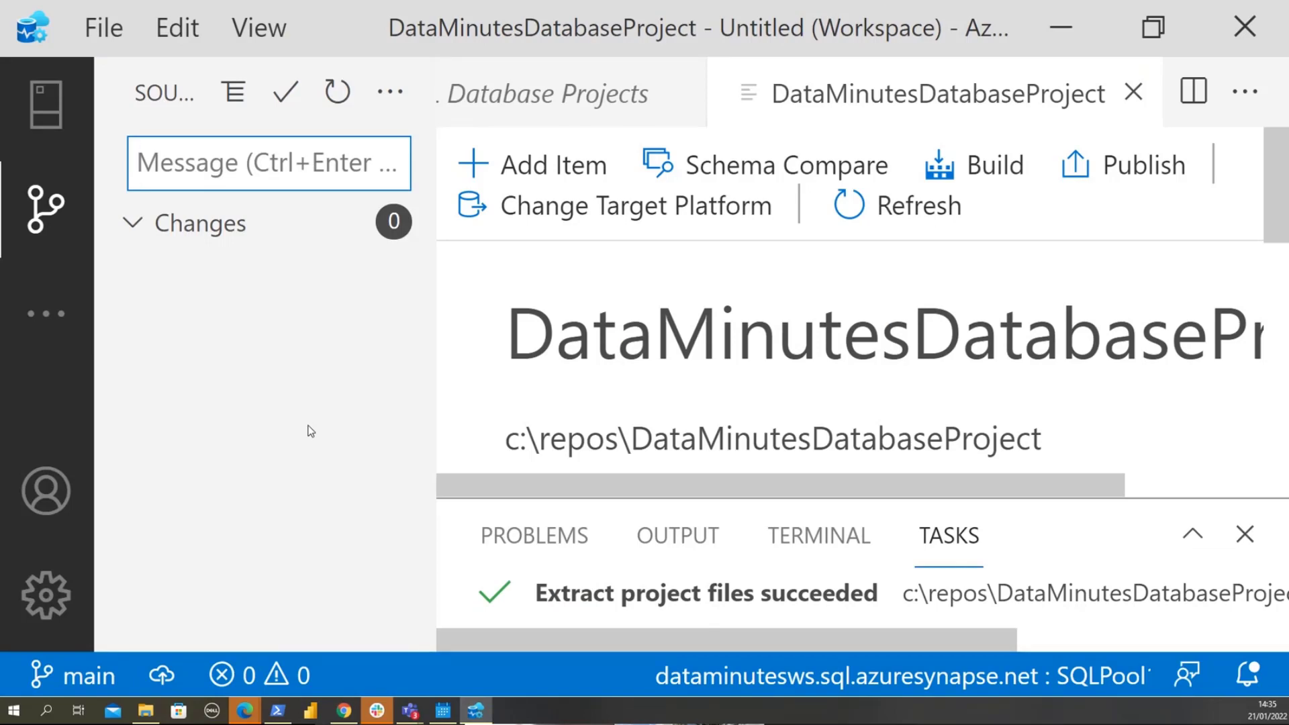
click(396, 98)
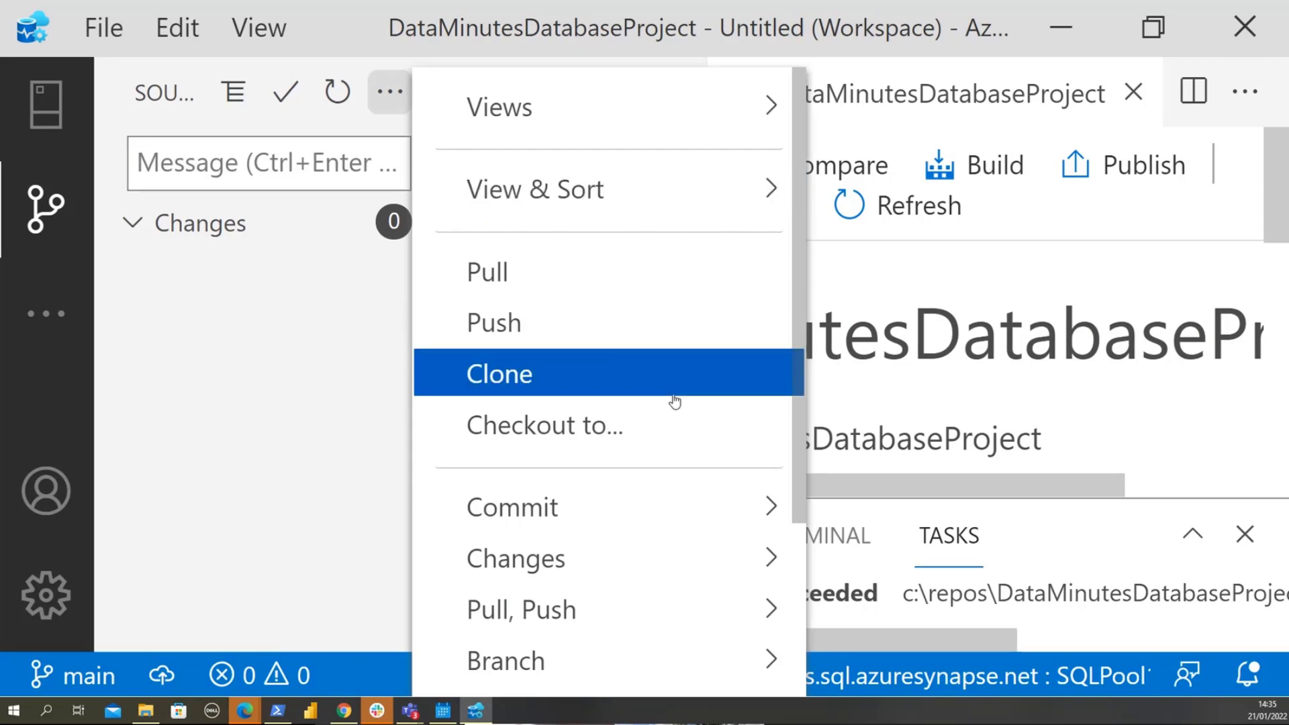
scroll(671, 403, down, 3)
mouse_move(618, 482)
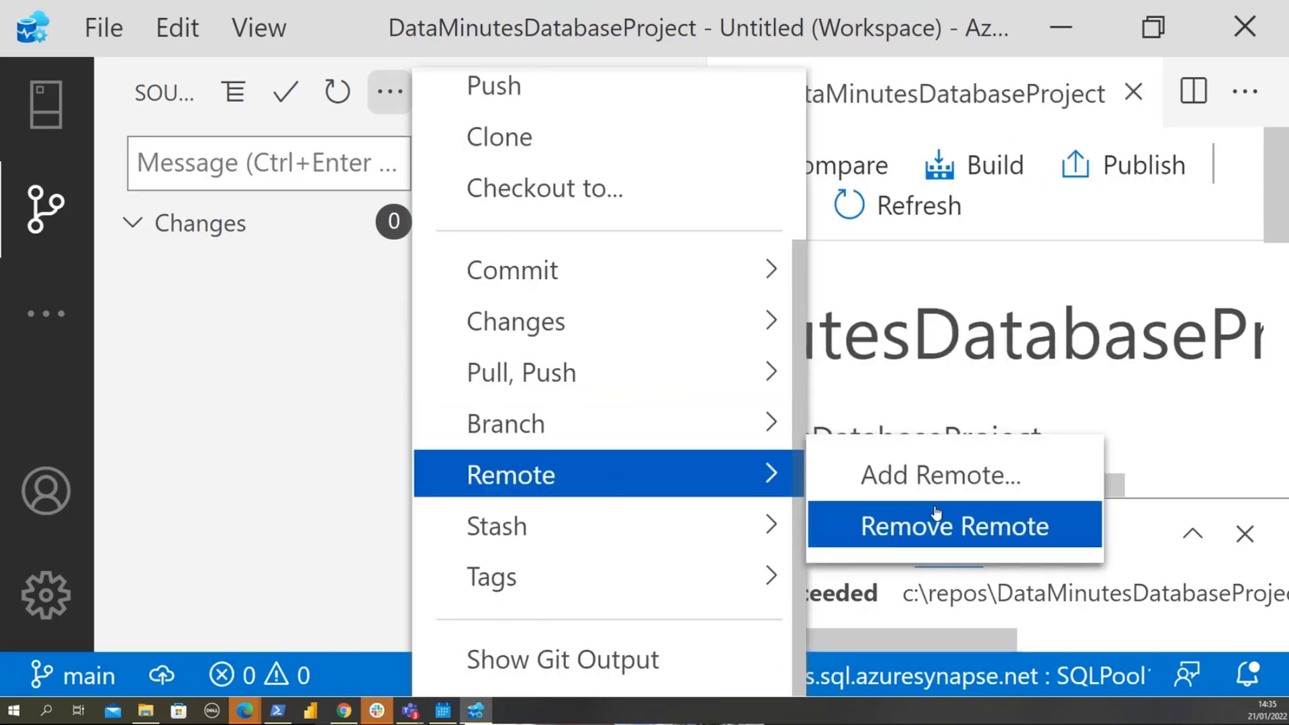
click(939, 472)
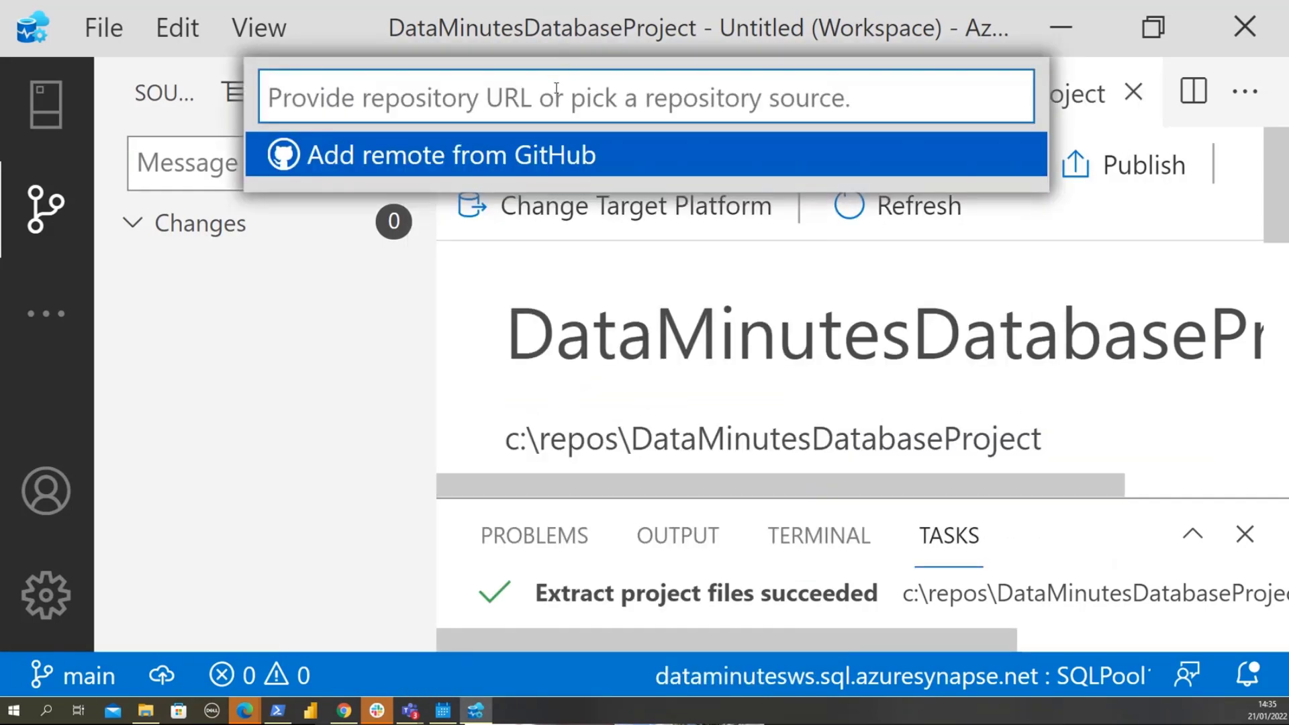
key(ctrl+v)
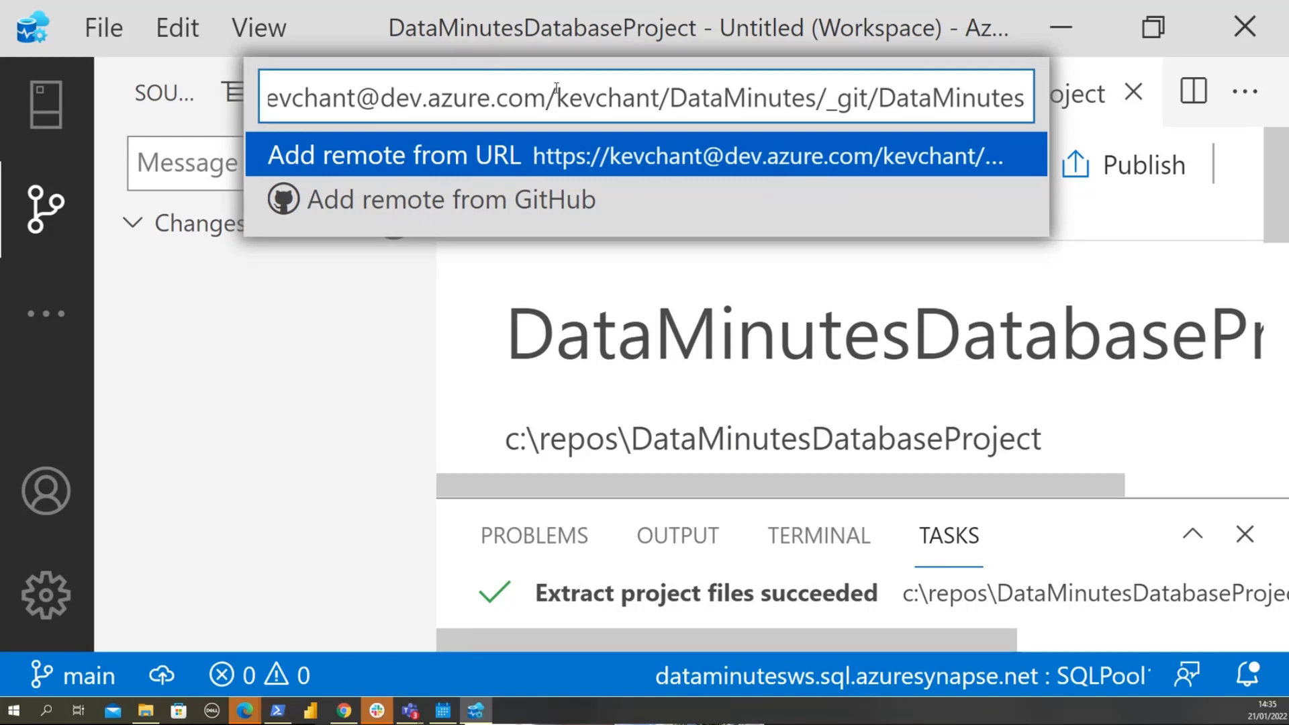
key(Return)
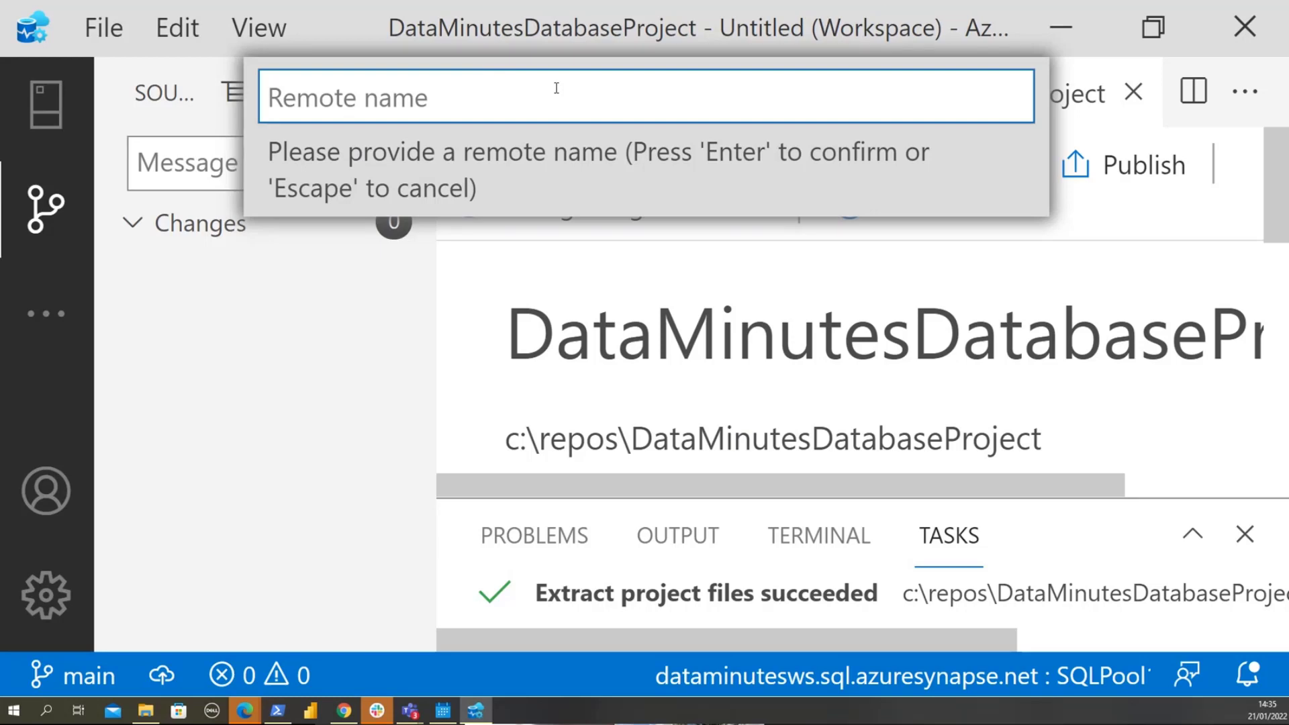
text(origin)
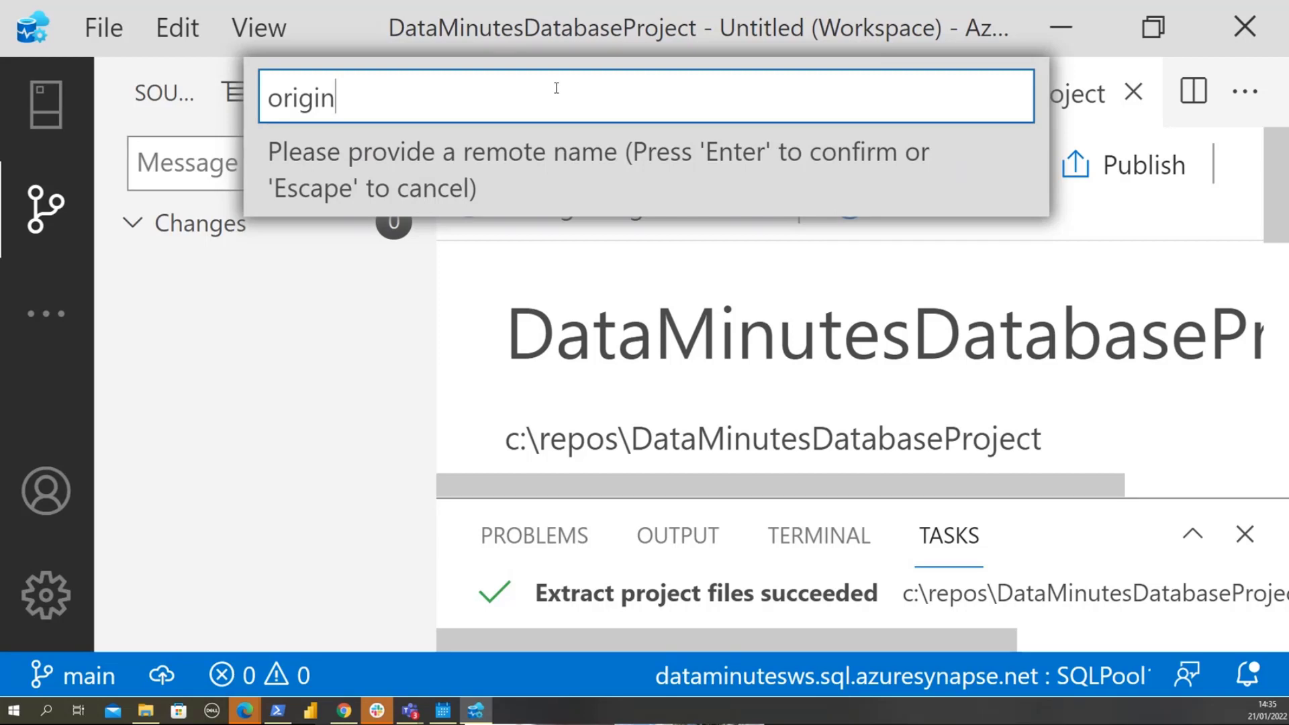
key(Return)
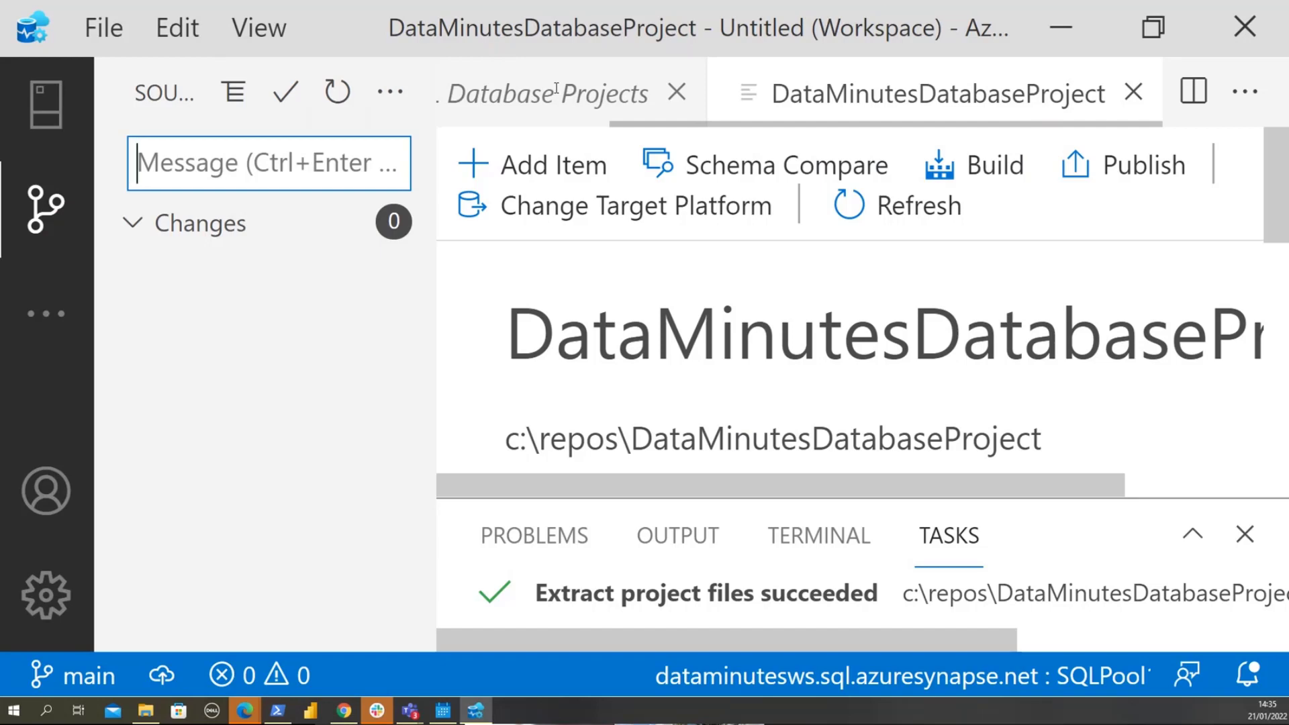
Push the local main branch to the origin remote with Push to.
click(385, 94)
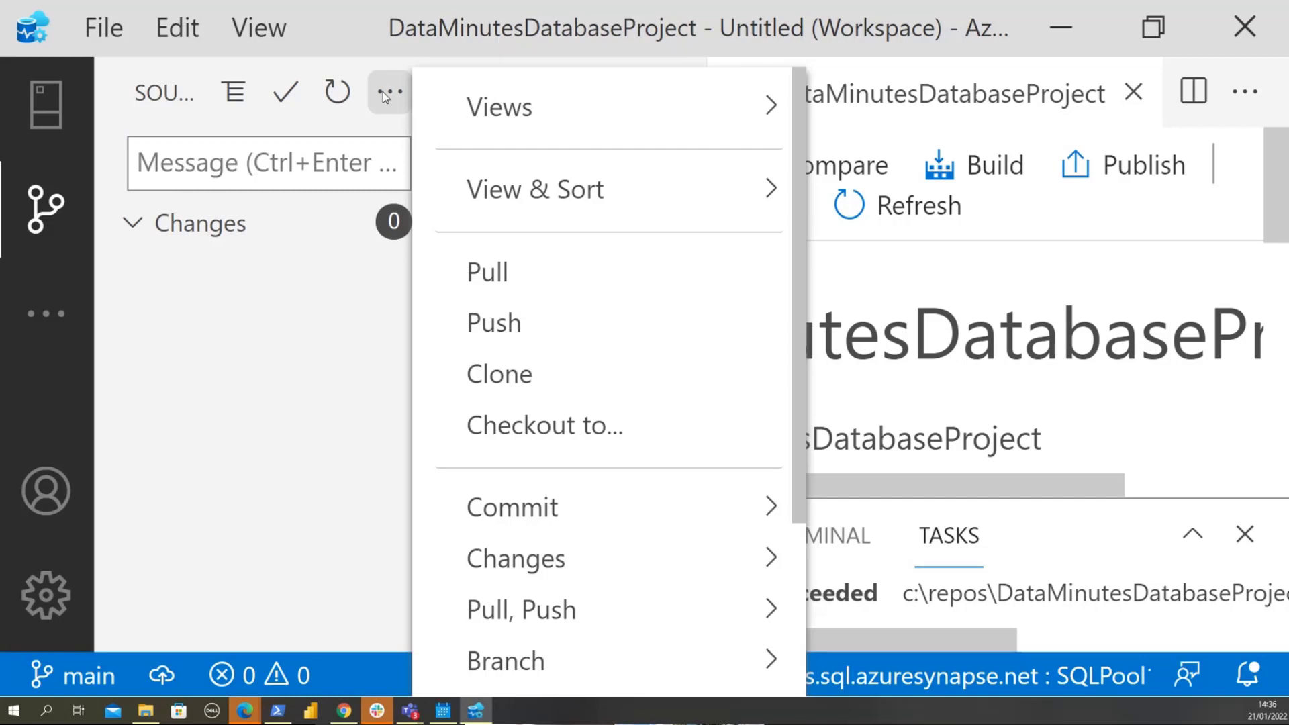
mouse_move(525, 609)
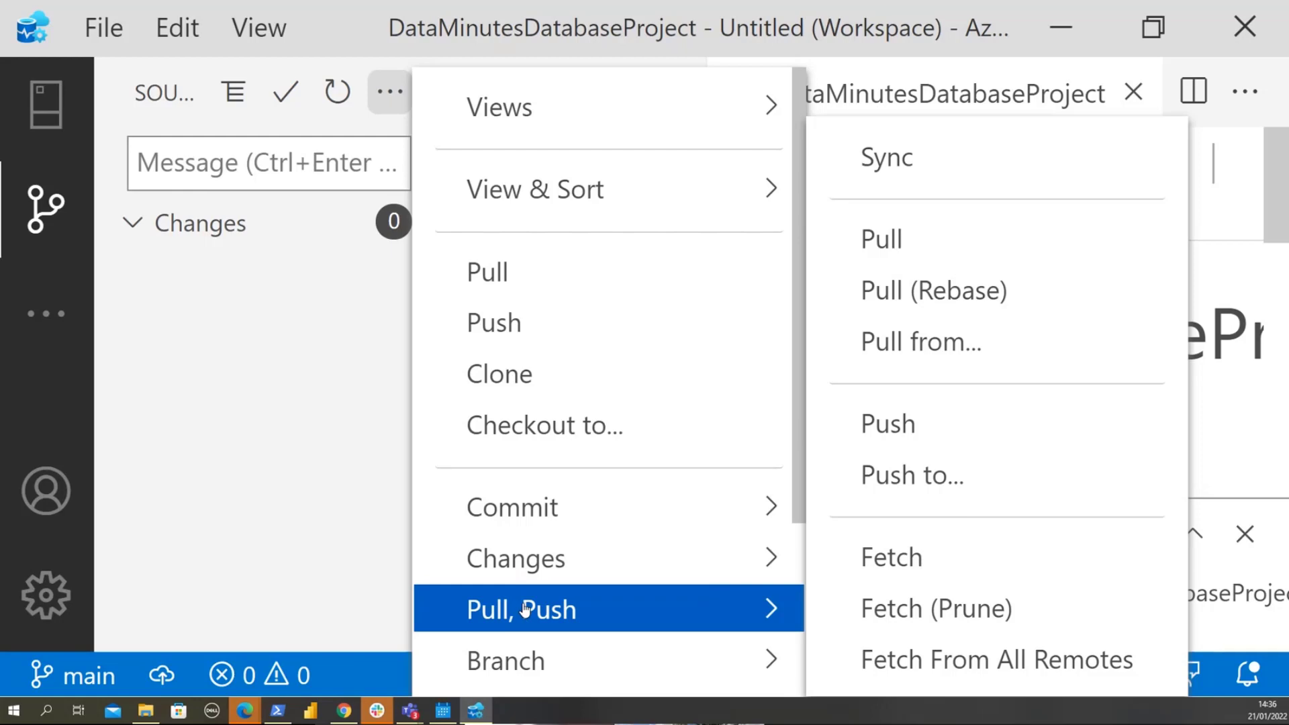
click(896, 483)
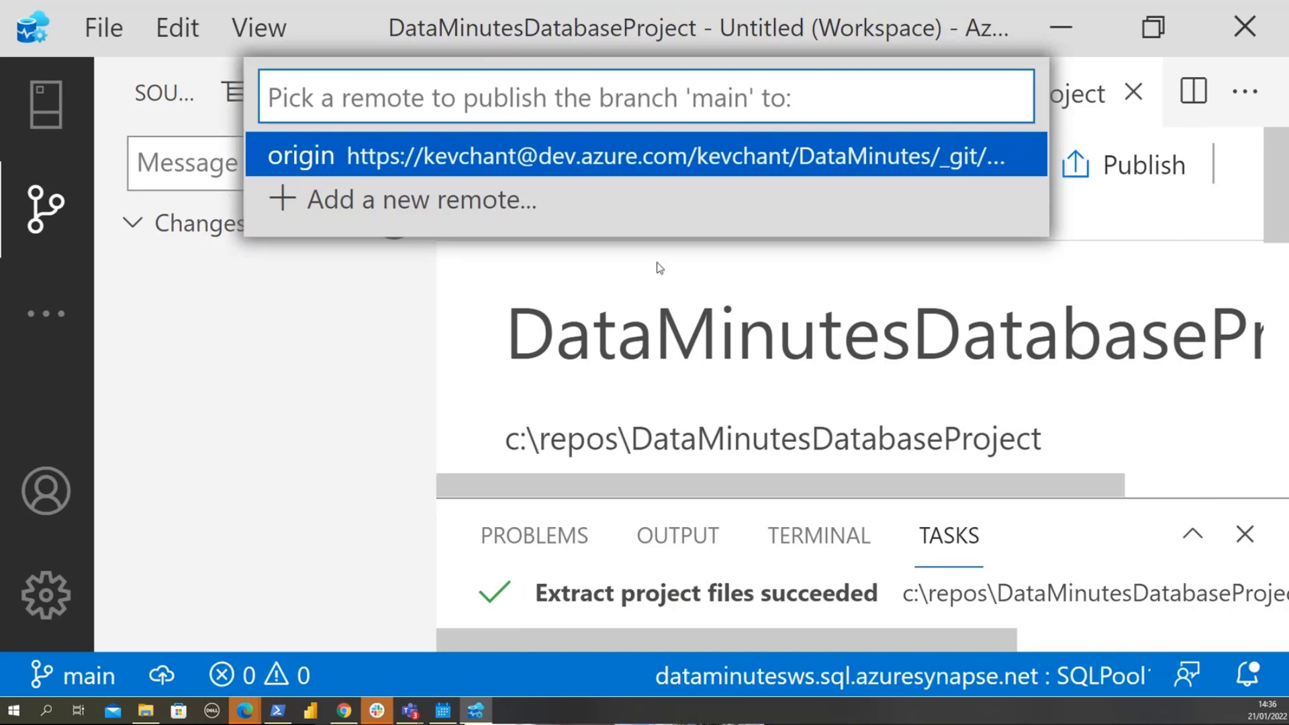
click(684, 161)
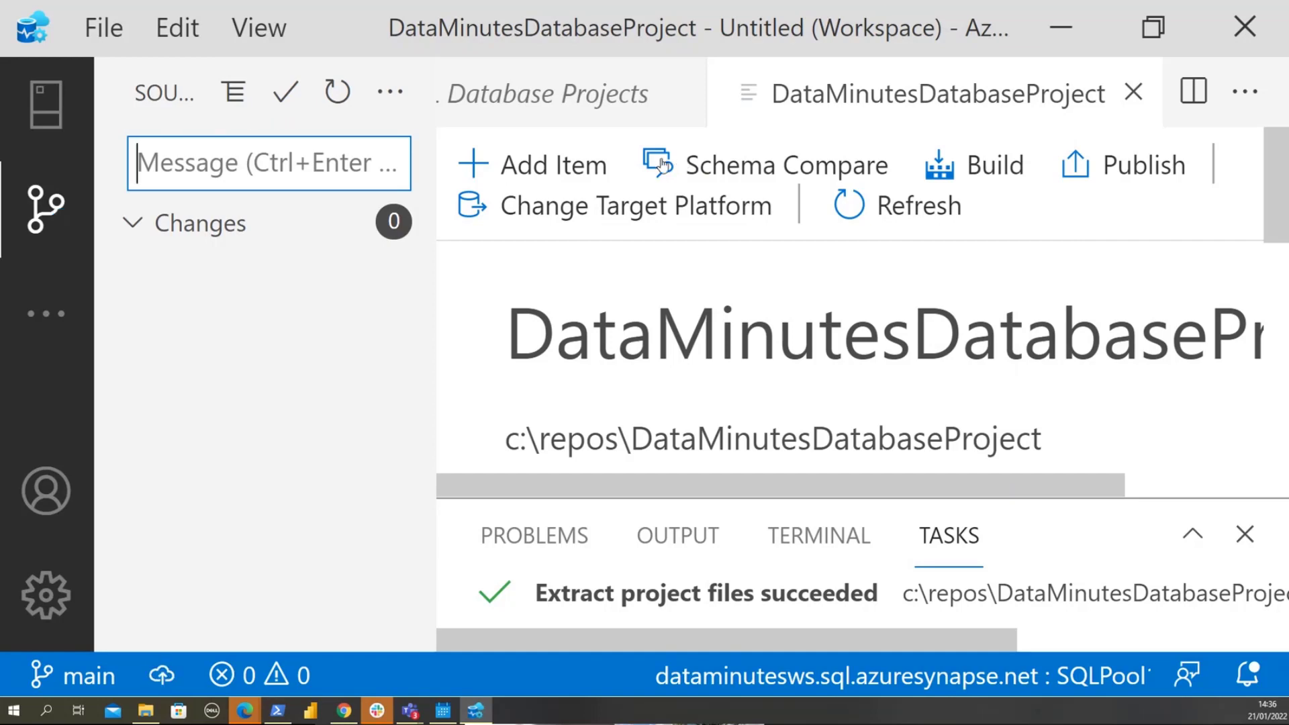
Switch back to Azure DevOps in Chrome and reload the DataMinutes repository to check the pushed files.
click(344, 710)
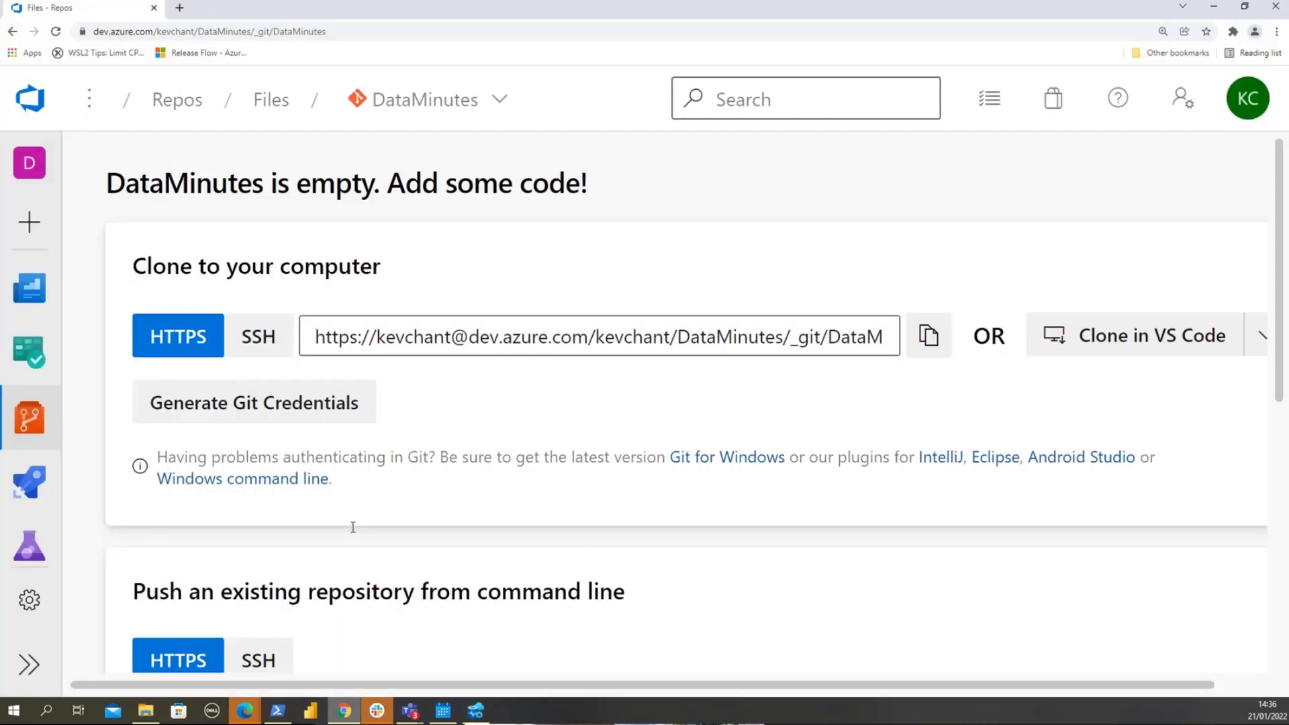
click(56, 32)
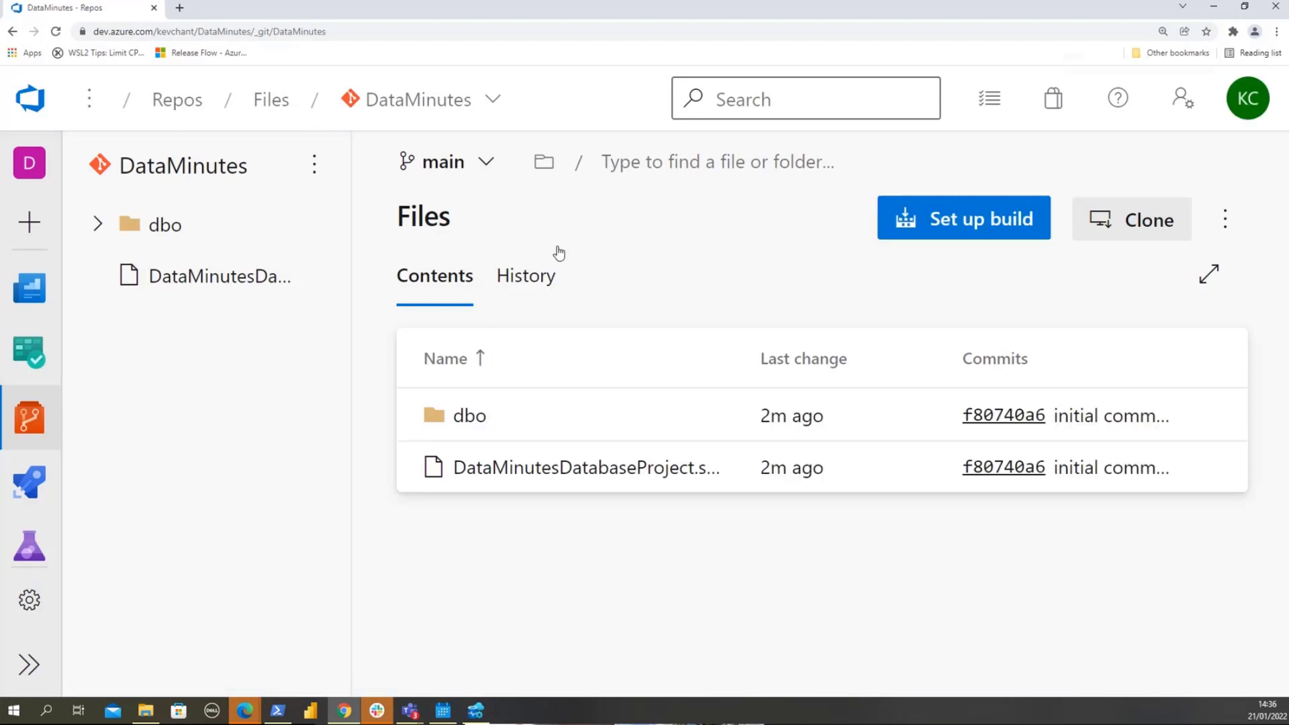
key(ctrl+plus)
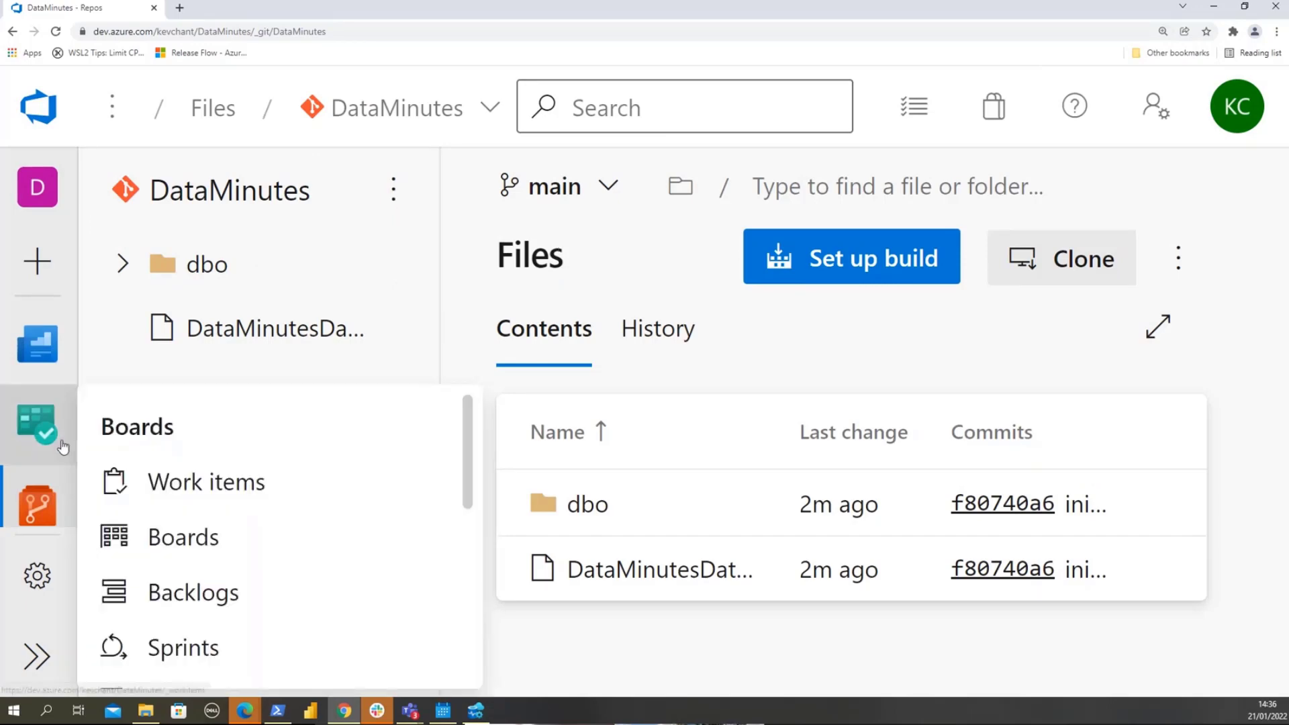
key(ctrl+minus)
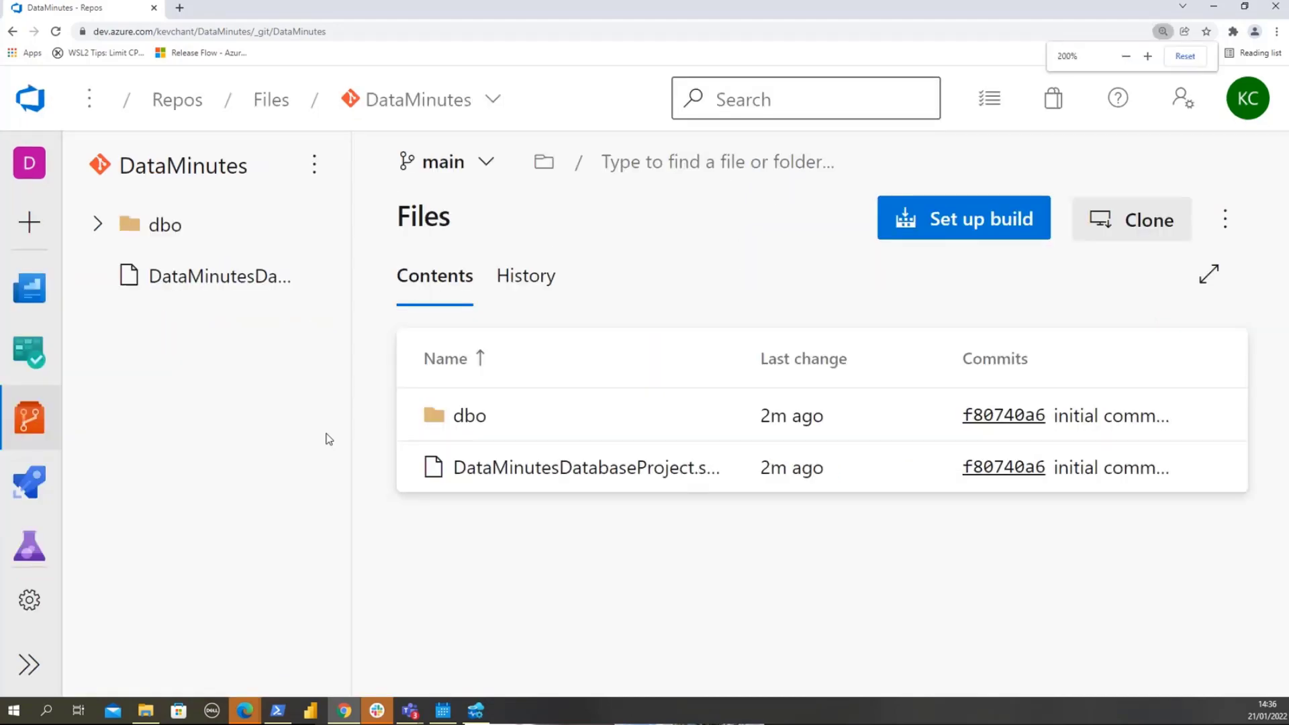
Start a new pipeline from Azure Repos Git for the DataMinutes repository, using the Starter pipeline template.
mouse_move(32, 484)
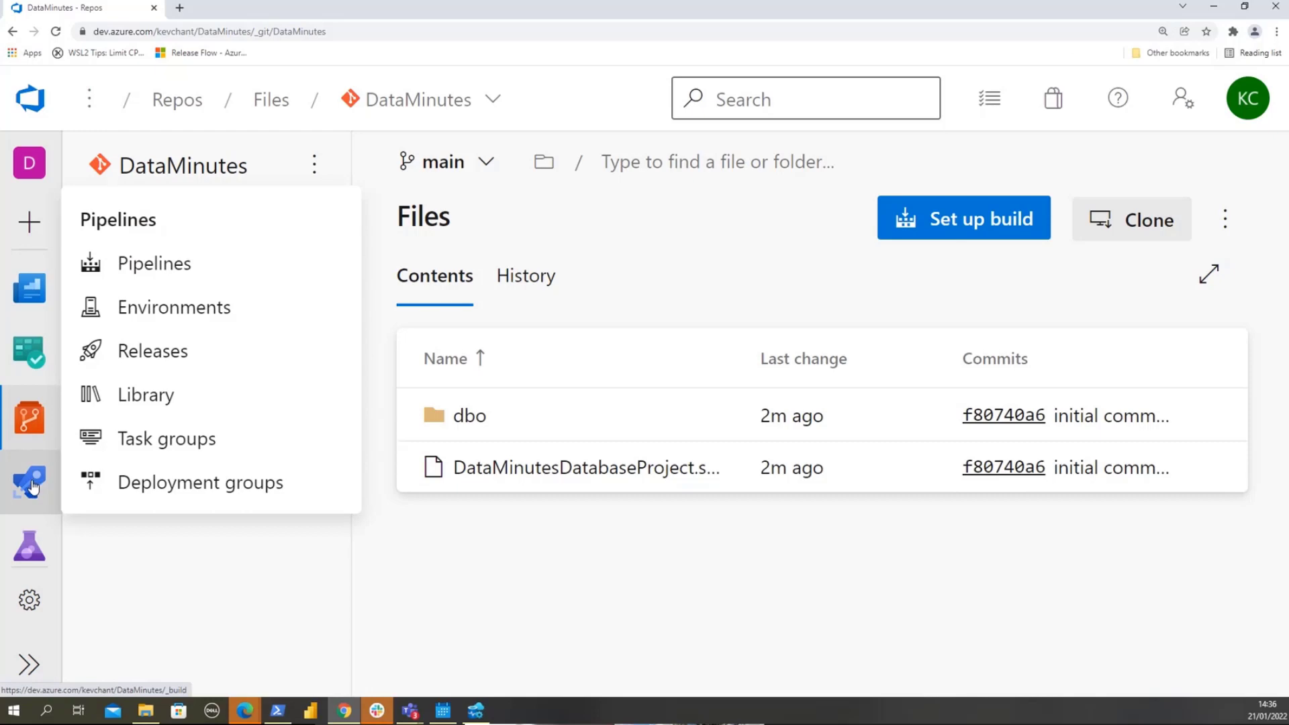
click(153, 267)
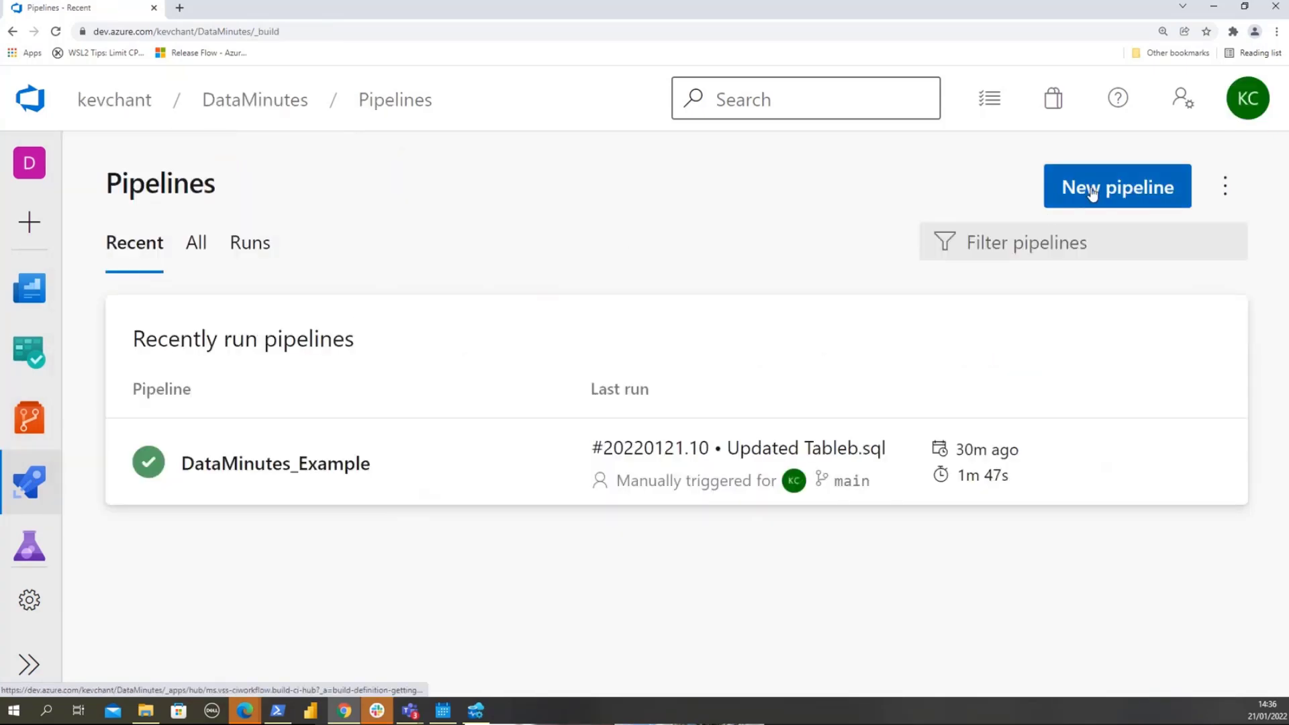
click(1091, 193)
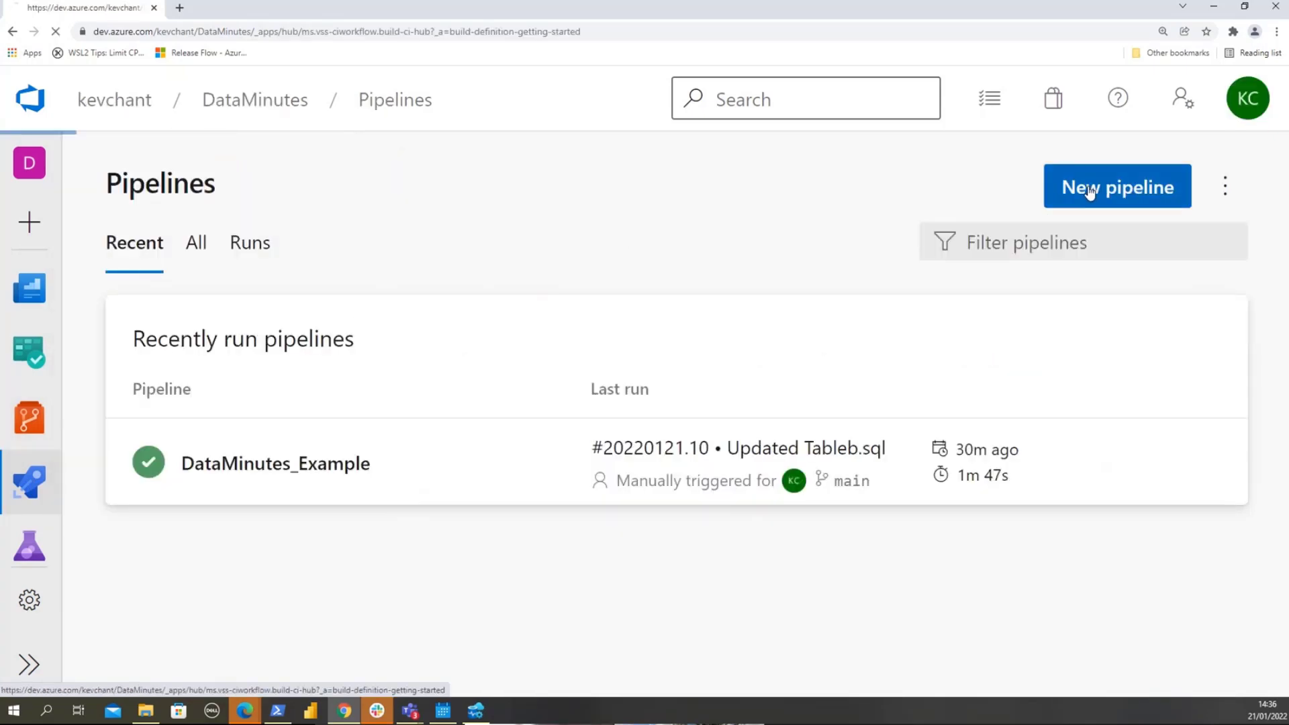
scroll(738, 470, down, 3)
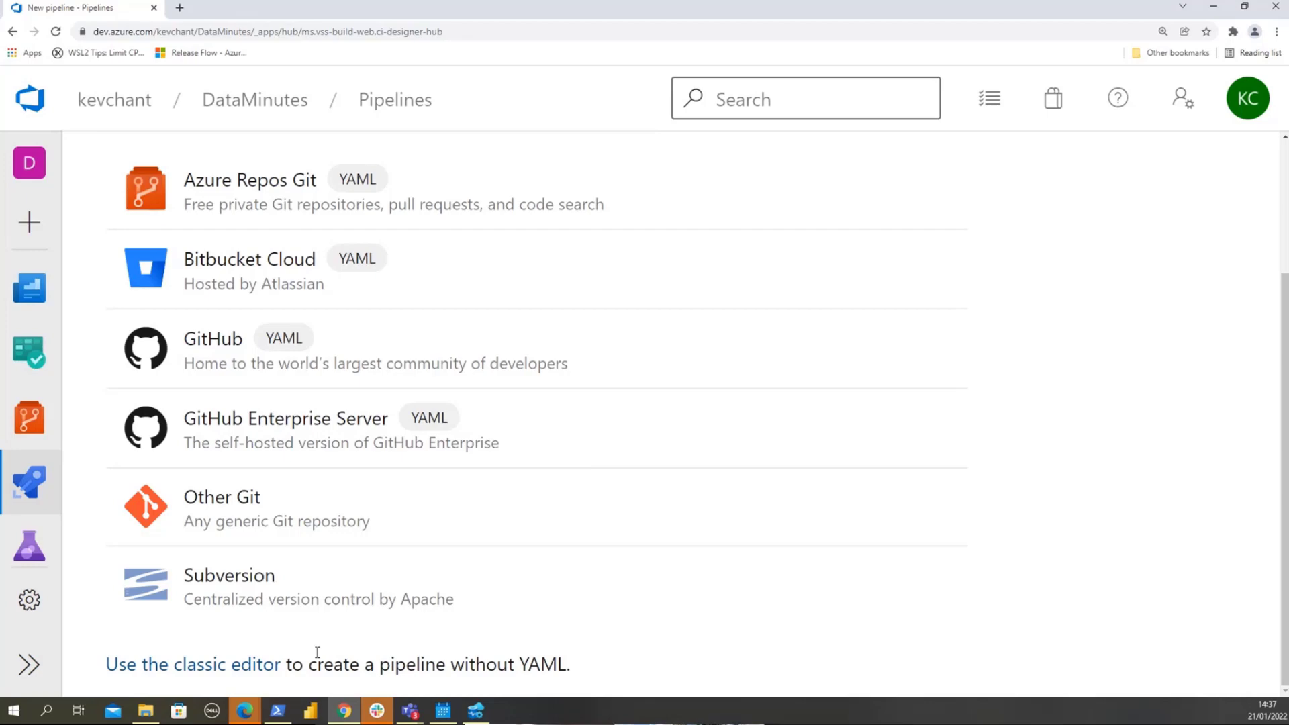
mouse_move(30, 484)
scroll(1055, 278, up, 3)
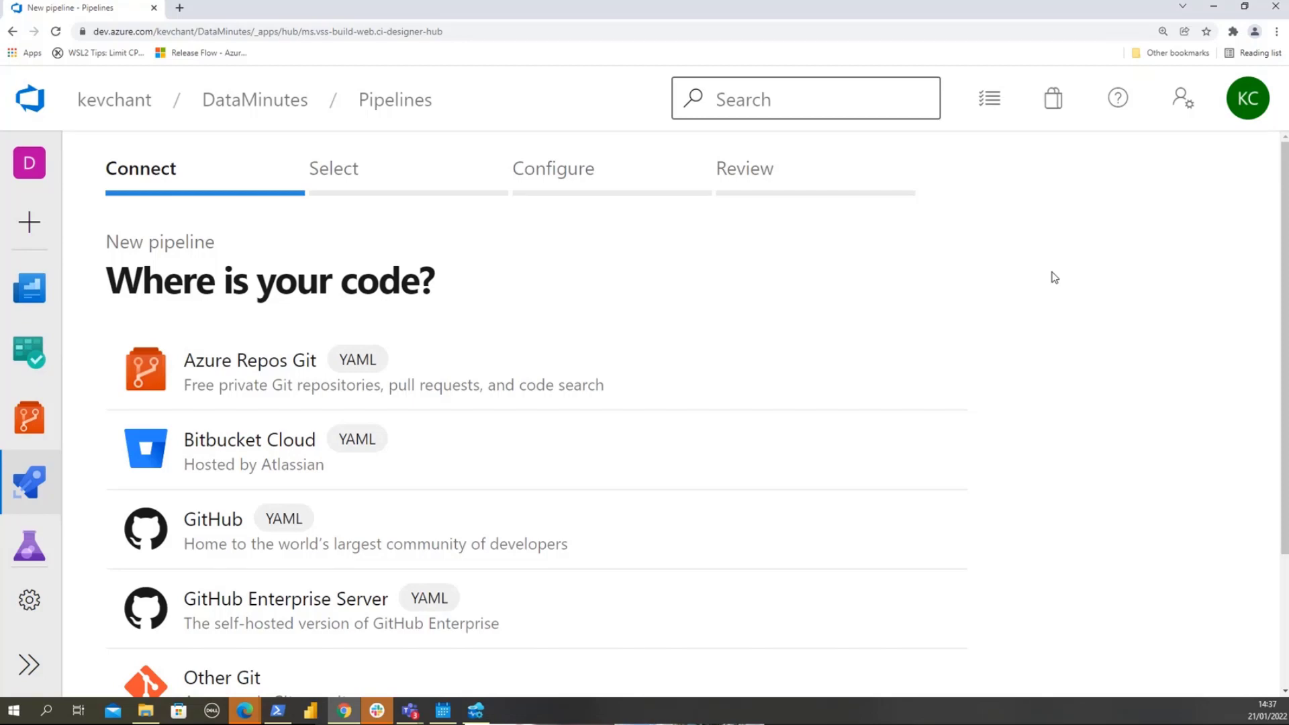
click(519, 380)
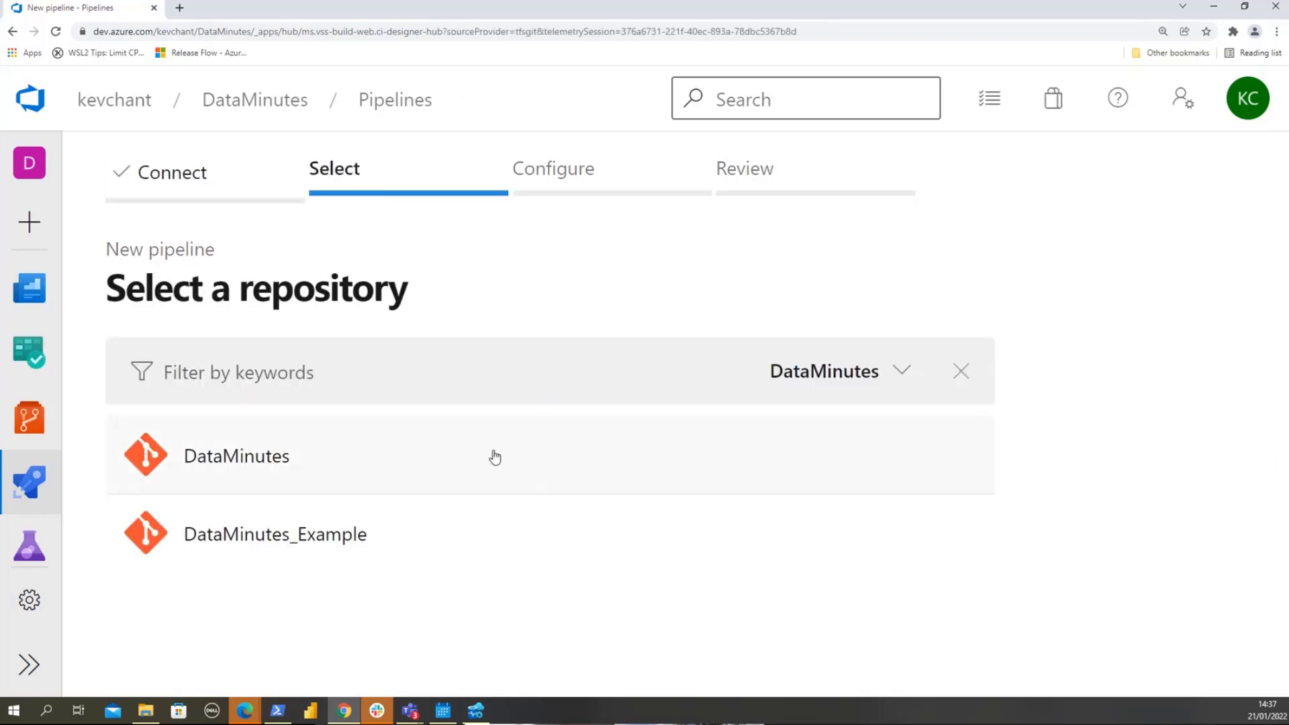
click(446, 464)
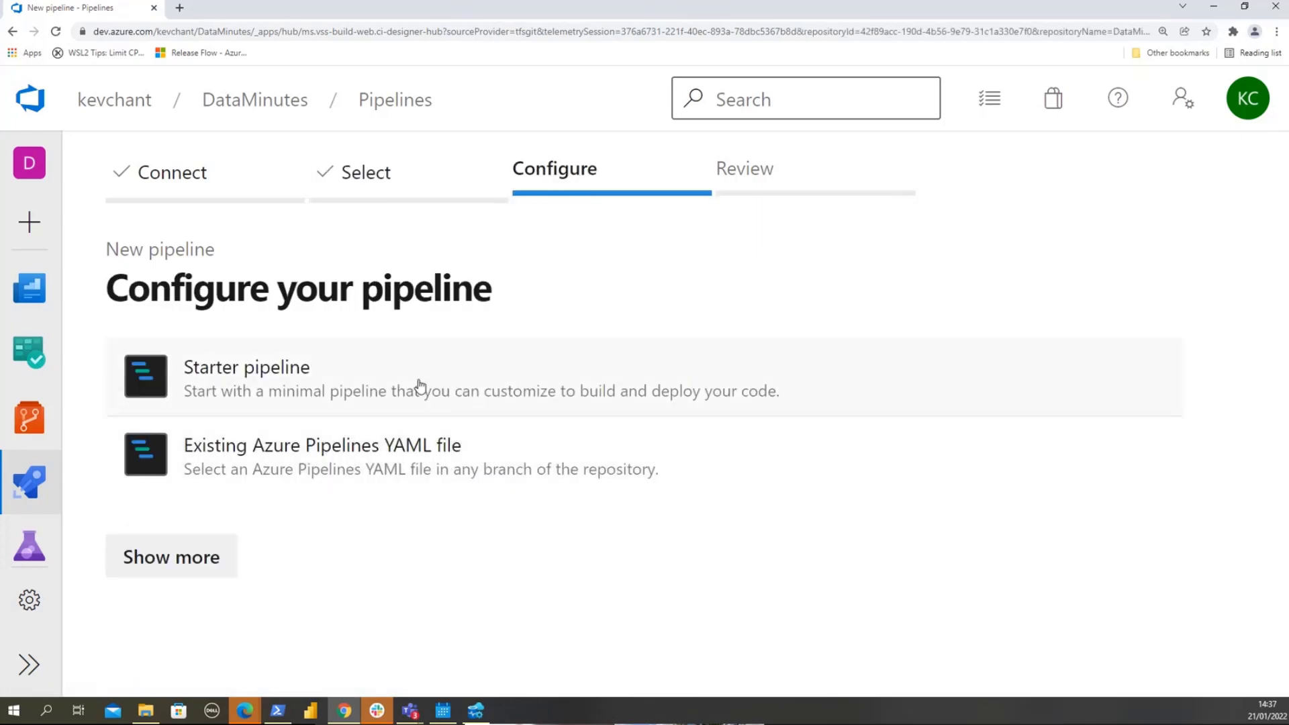
click(419, 386)
Delete both sample script entries under steps in azure-pipelines.yml.
scroll(749, 502, down, 2)
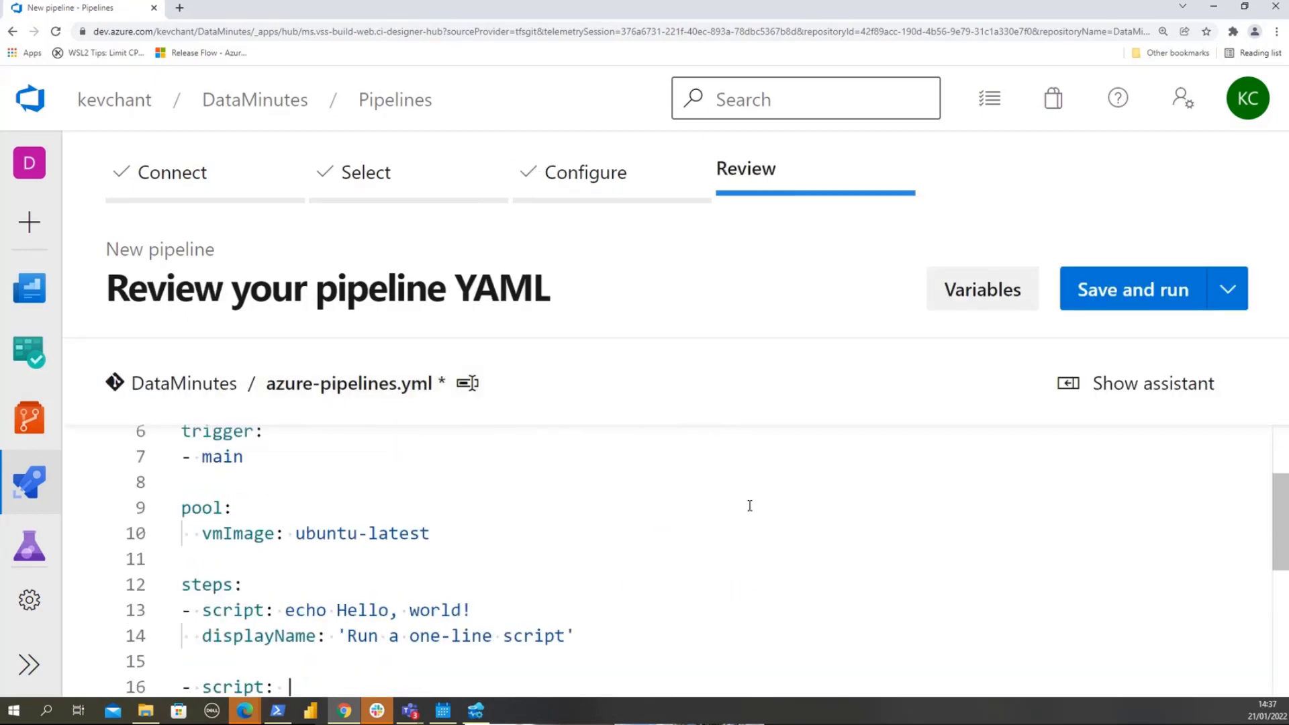
scroll(494, 555, down, 2)
click(637, 631)
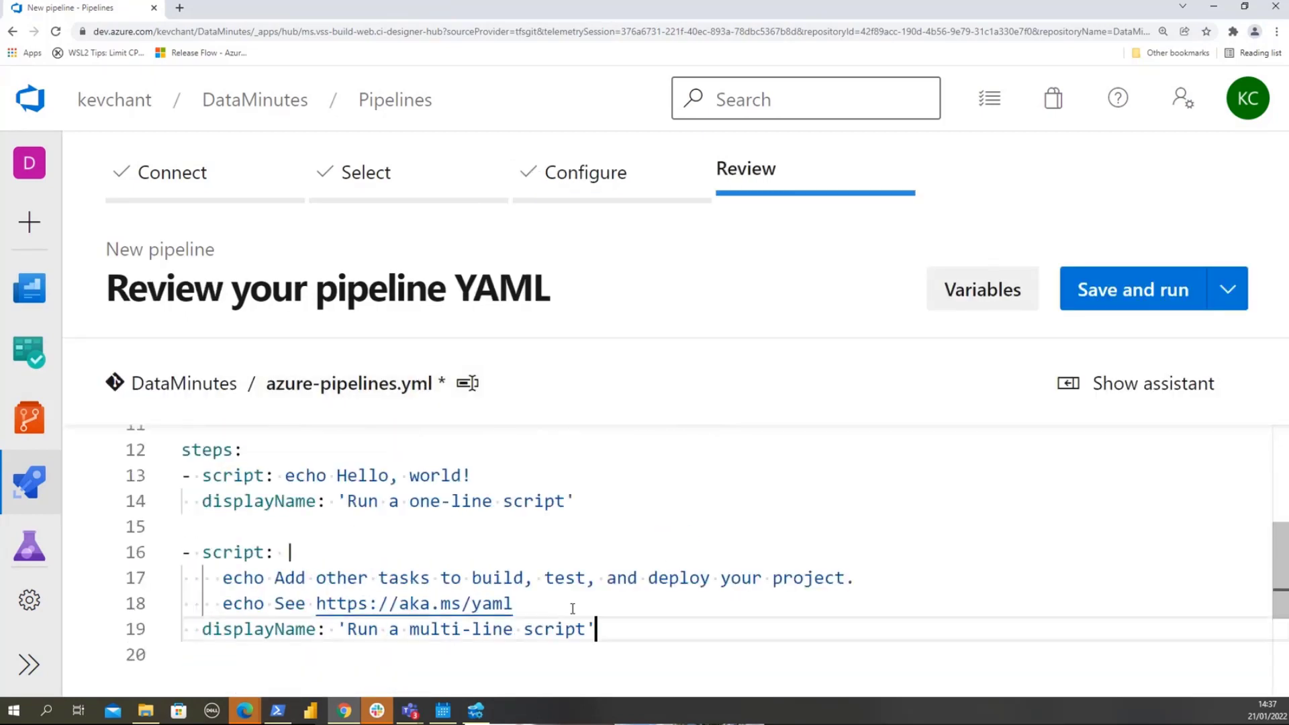
drag(596, 629, 178, 475)
key(BackSpace)
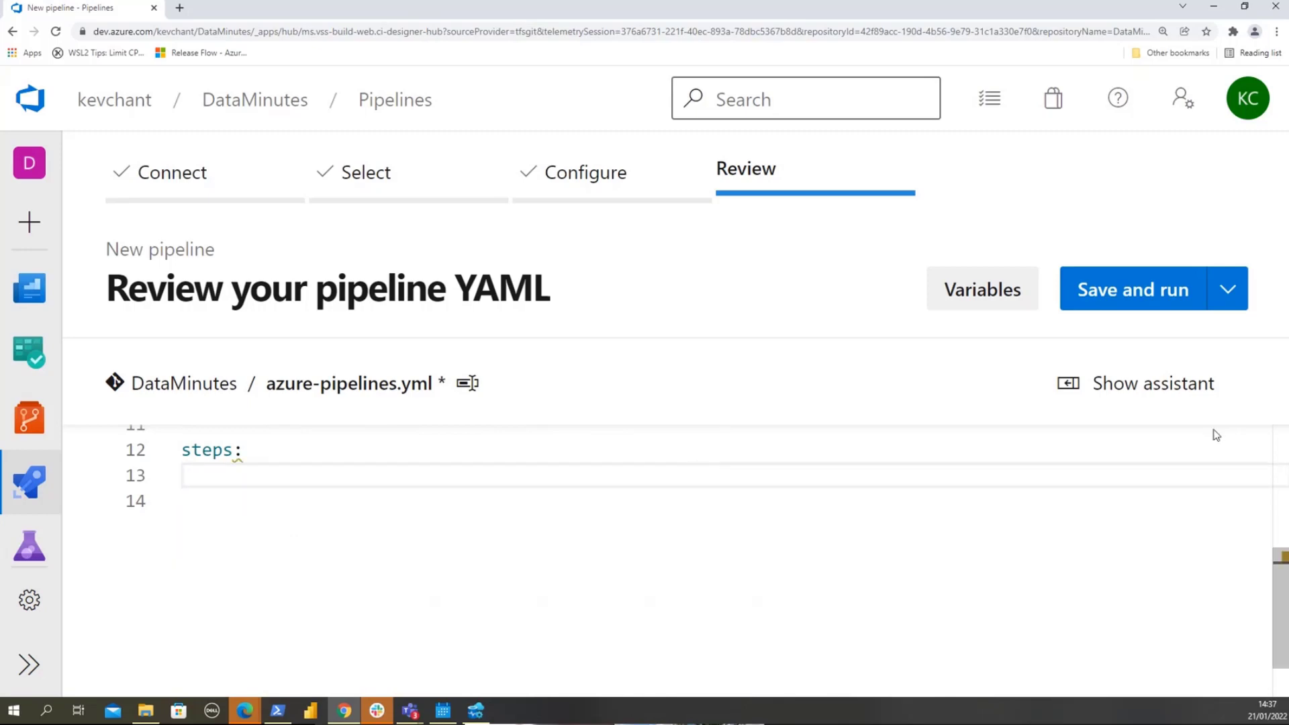
Search the pipeline task assistant for "visual build" and review the settings of the Visual Studio build task.
click(1129, 382)
click(966, 448)
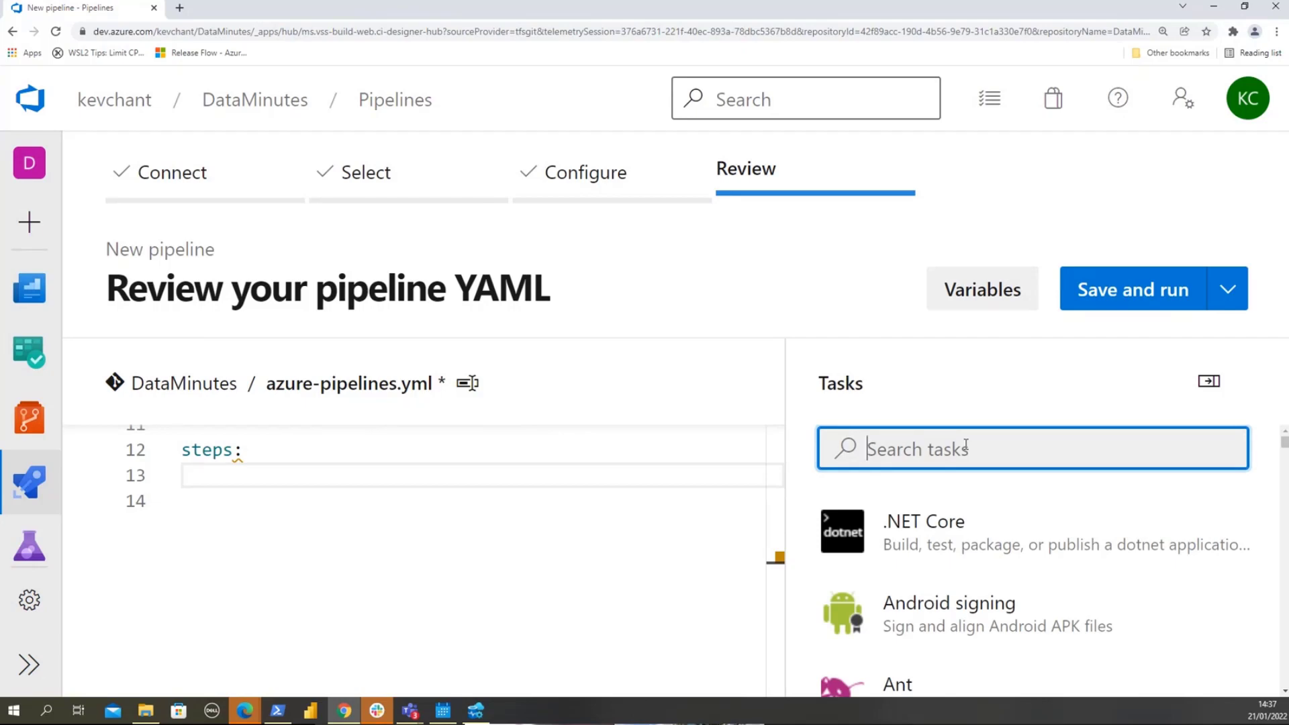
text(visu)
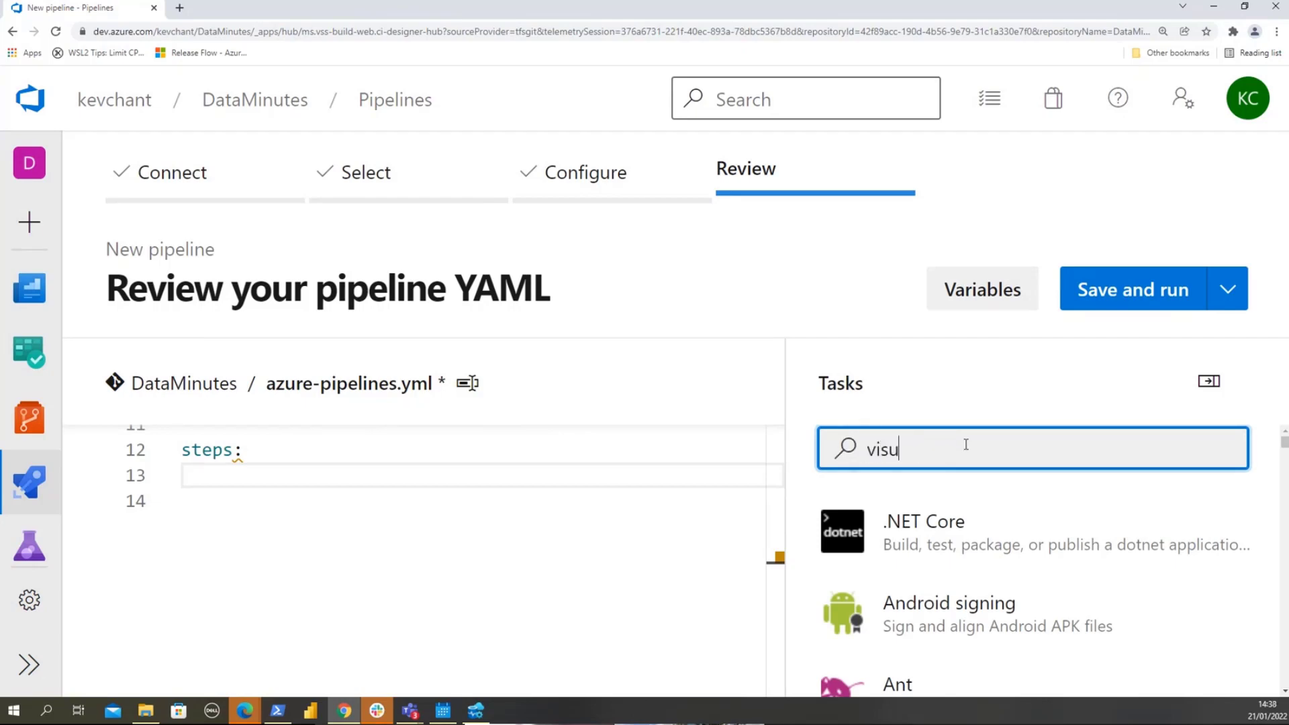
text(al build)
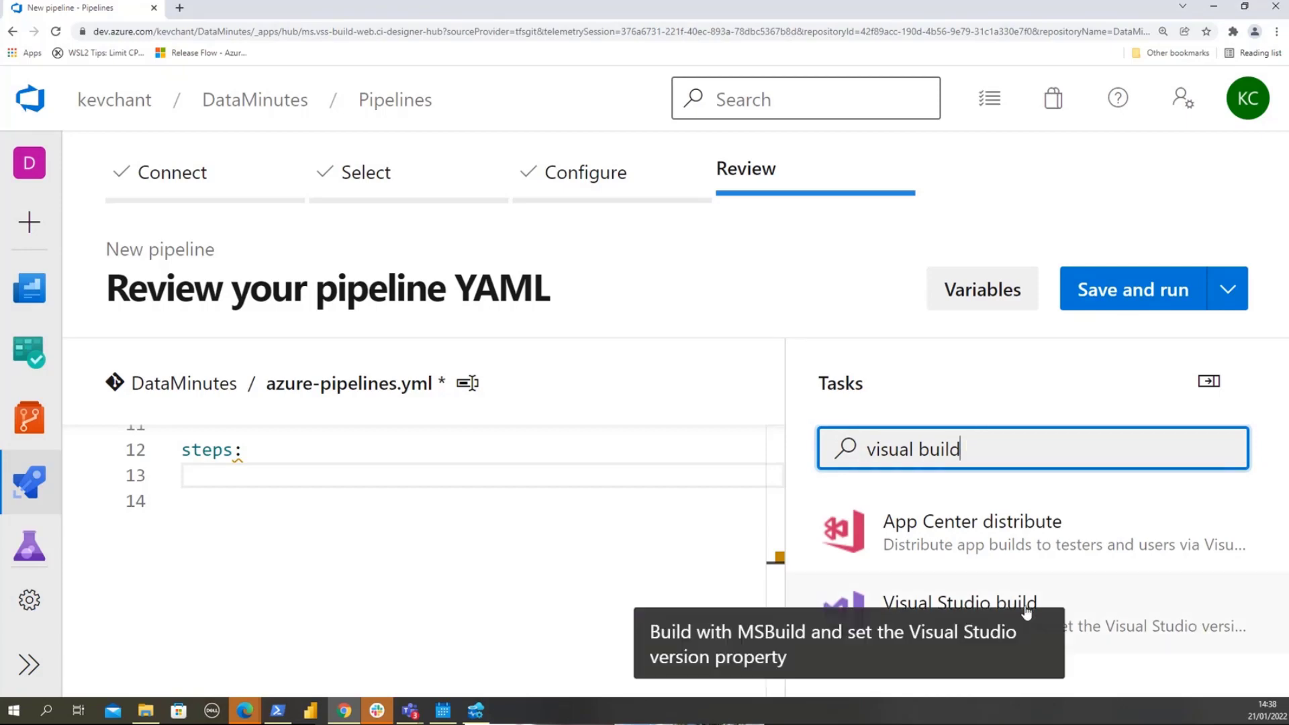
click(1087, 626)
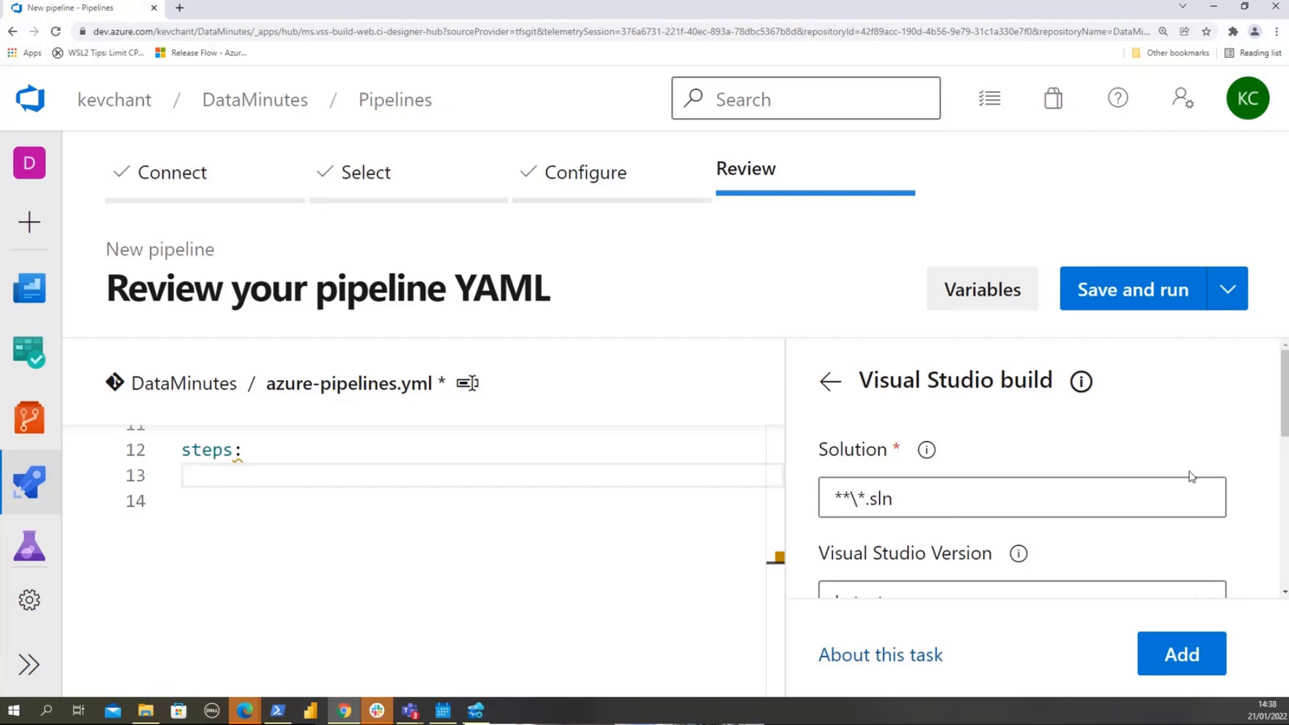
scroll(1253, 471, down, 3)
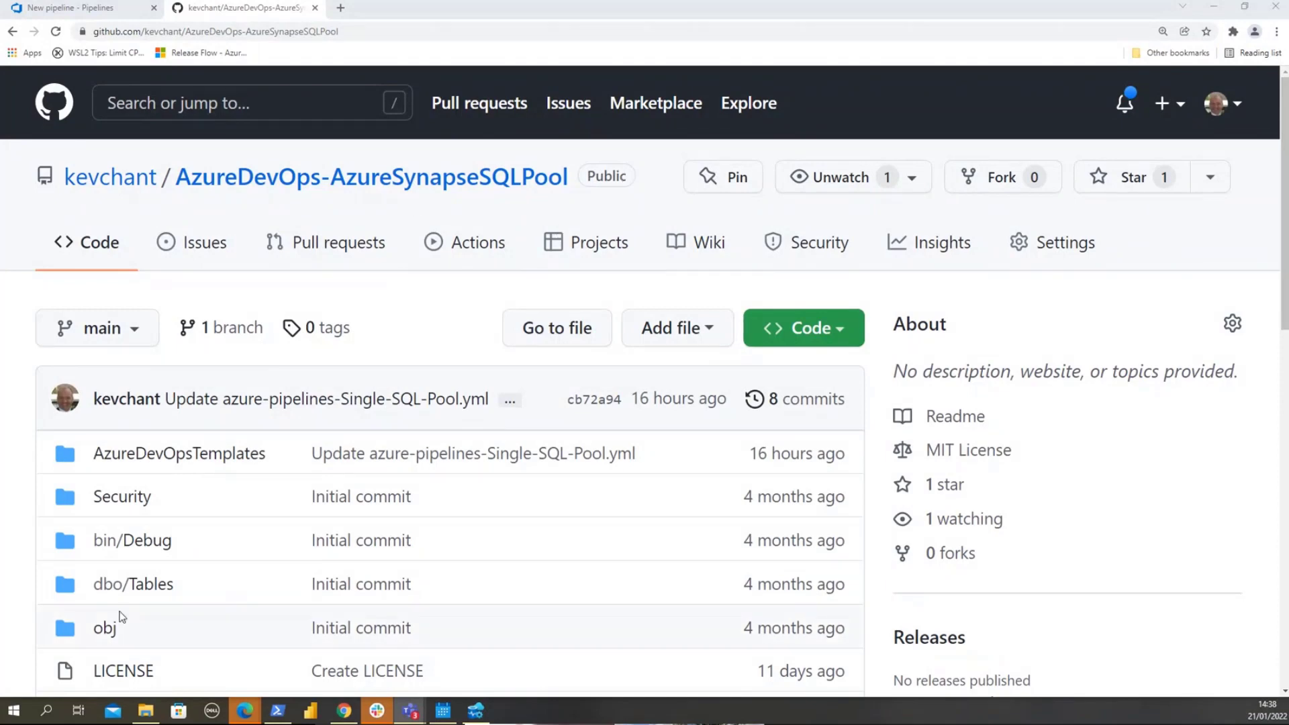
View azure-pipelines-Single-SQL-Pool.yml in the AzureDevOpsTemplates folder of the AzureDevOps-AzureSynapseSQLPool repository on GitHub.
click(188, 459)
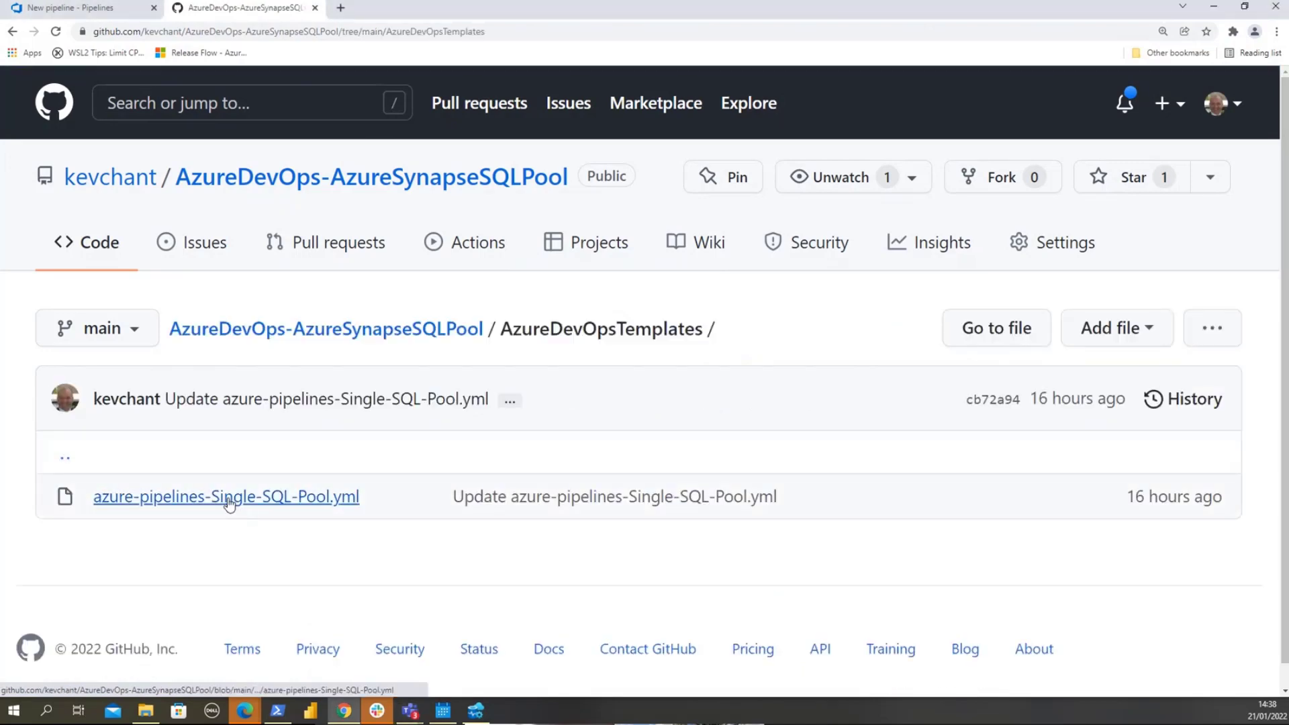
click(228, 500)
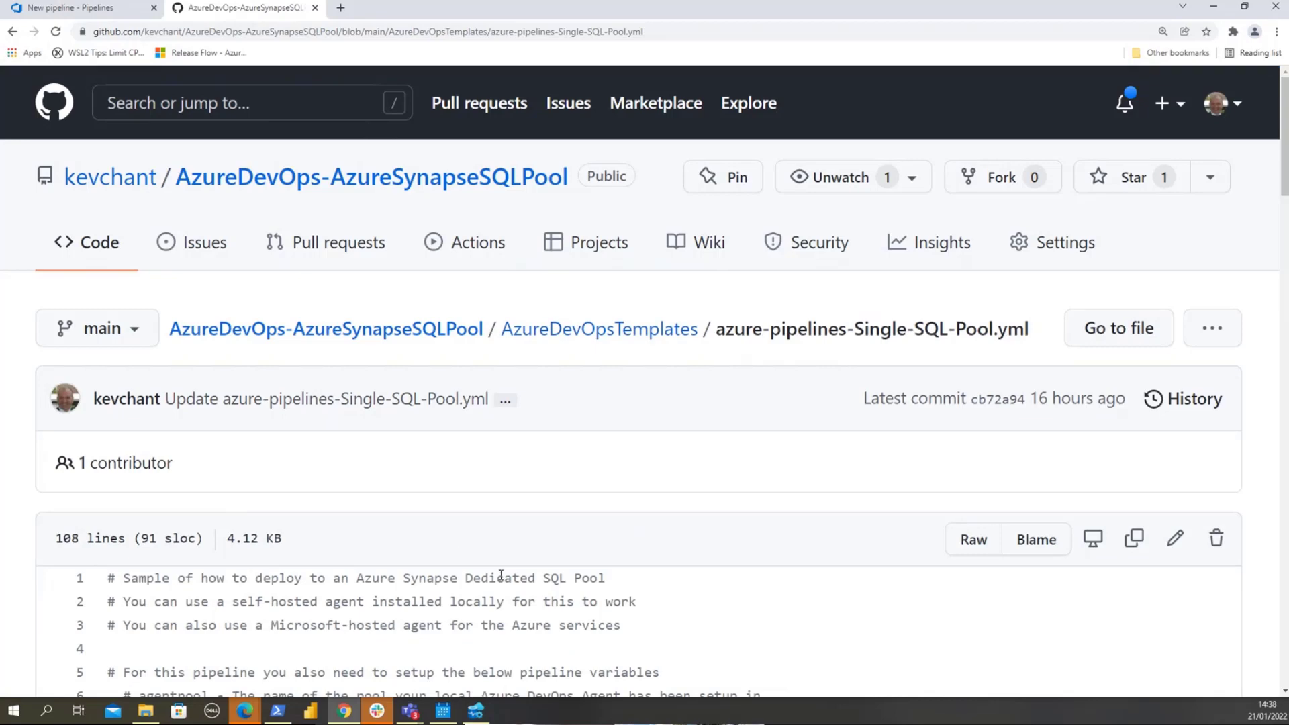
scroll(470, 564, down, 4)
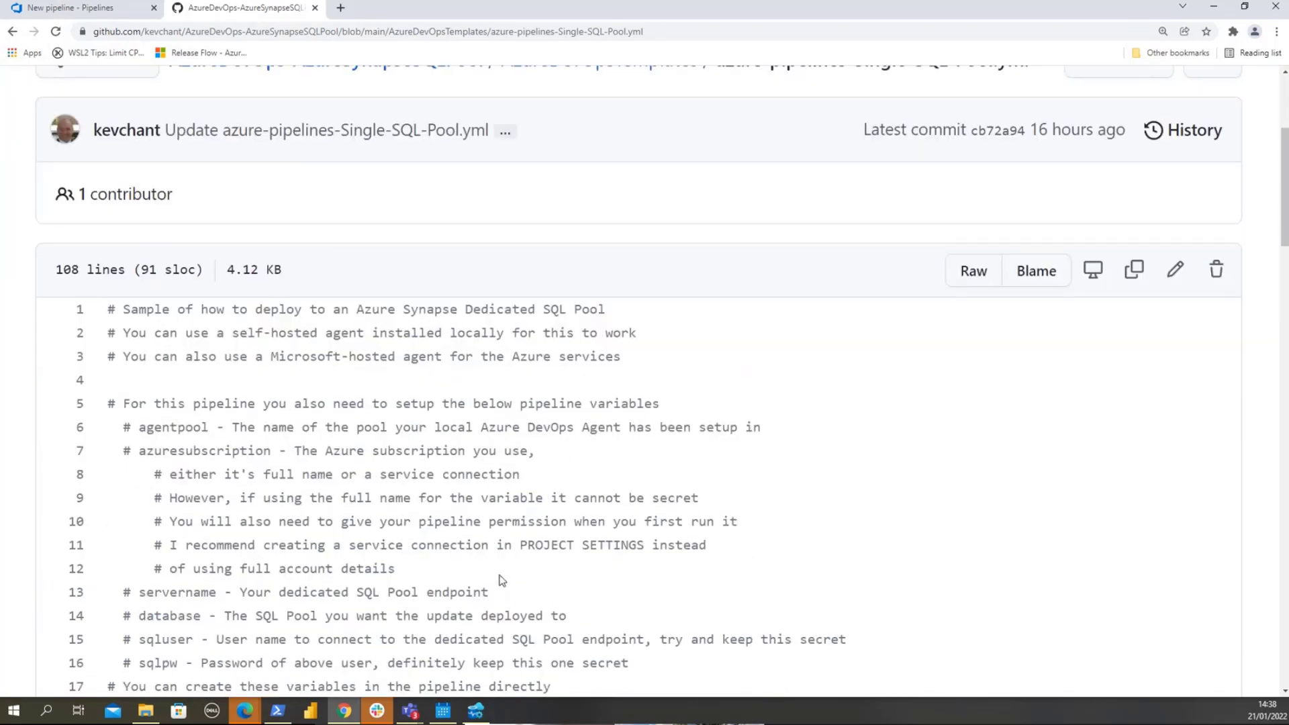
scroll(500, 579, up, 4)
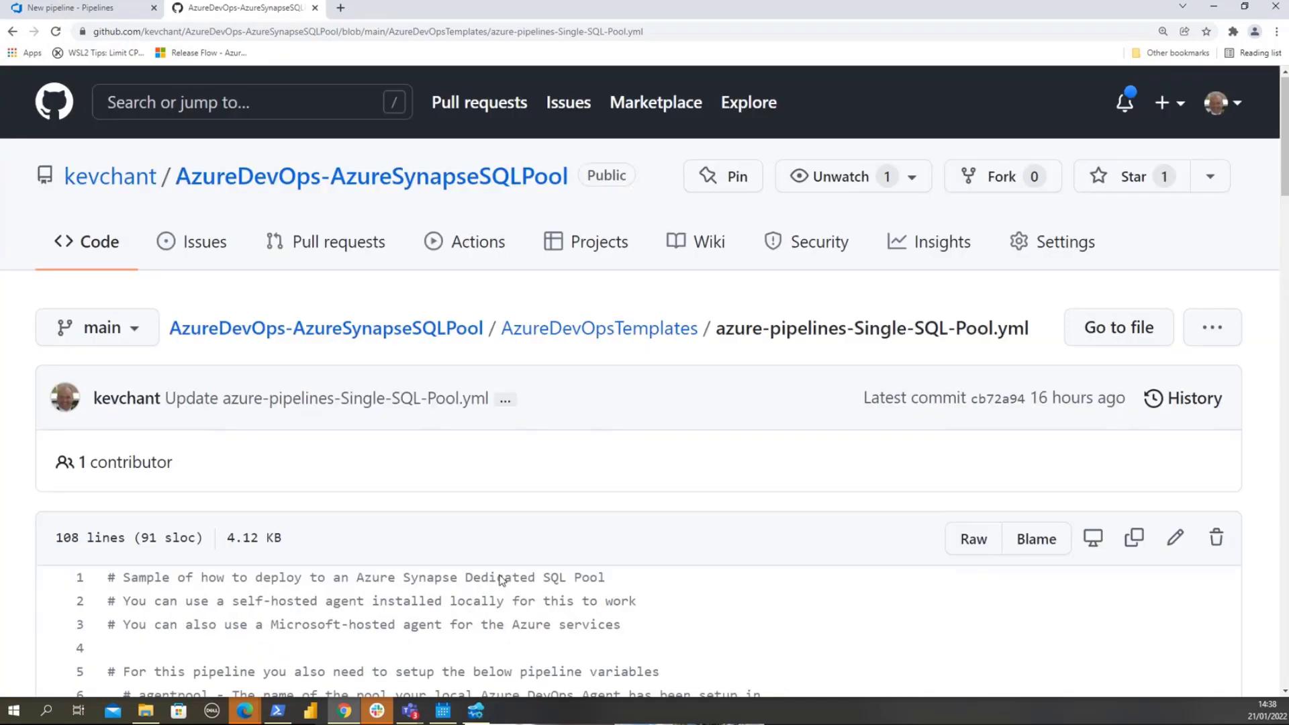
Return to Azure DevOps, open the DataMinutes_Example pipeline and start a manual run of it.
click(96, 11)
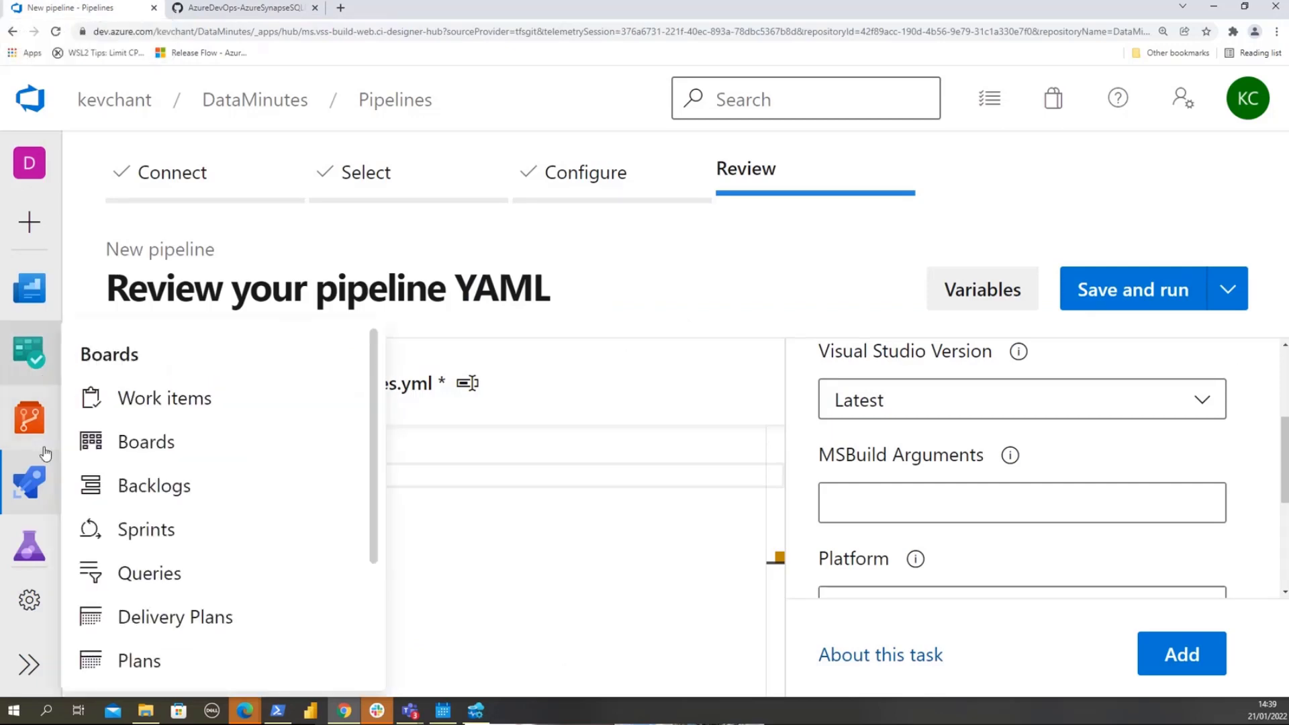
mouse_move(29, 482)
click(147, 265)
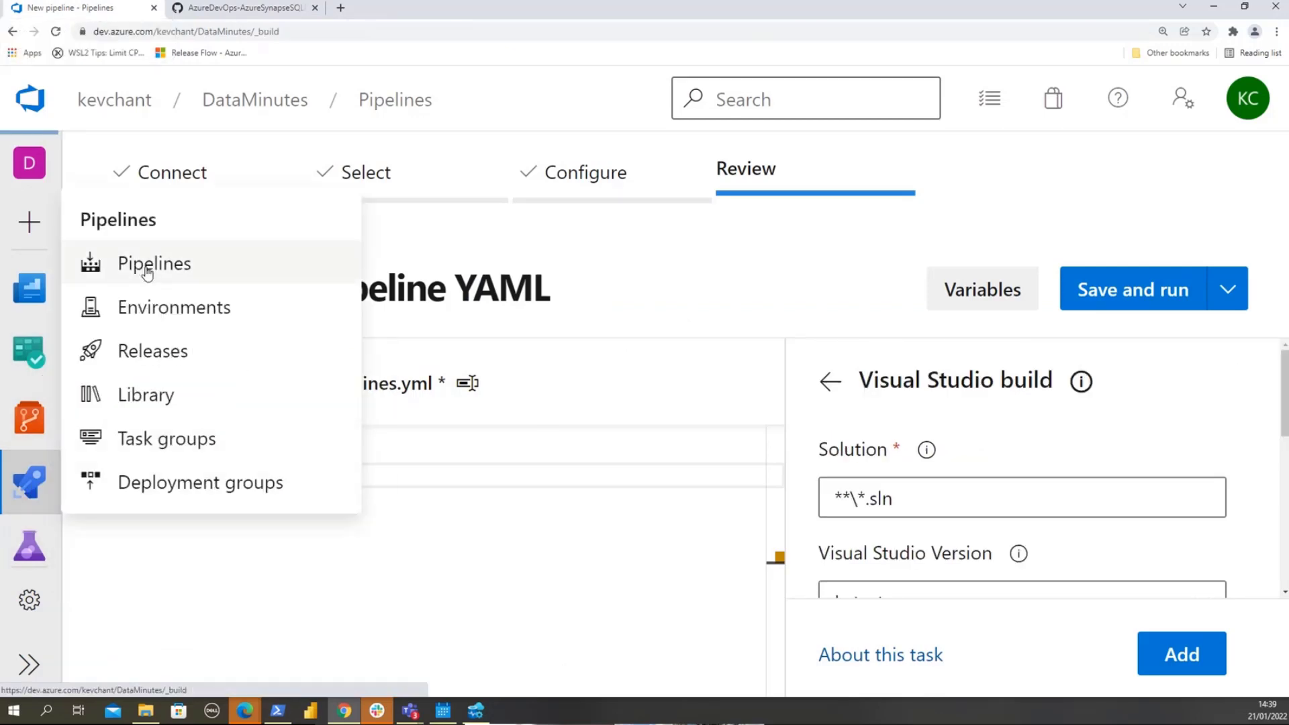
click(502, 486)
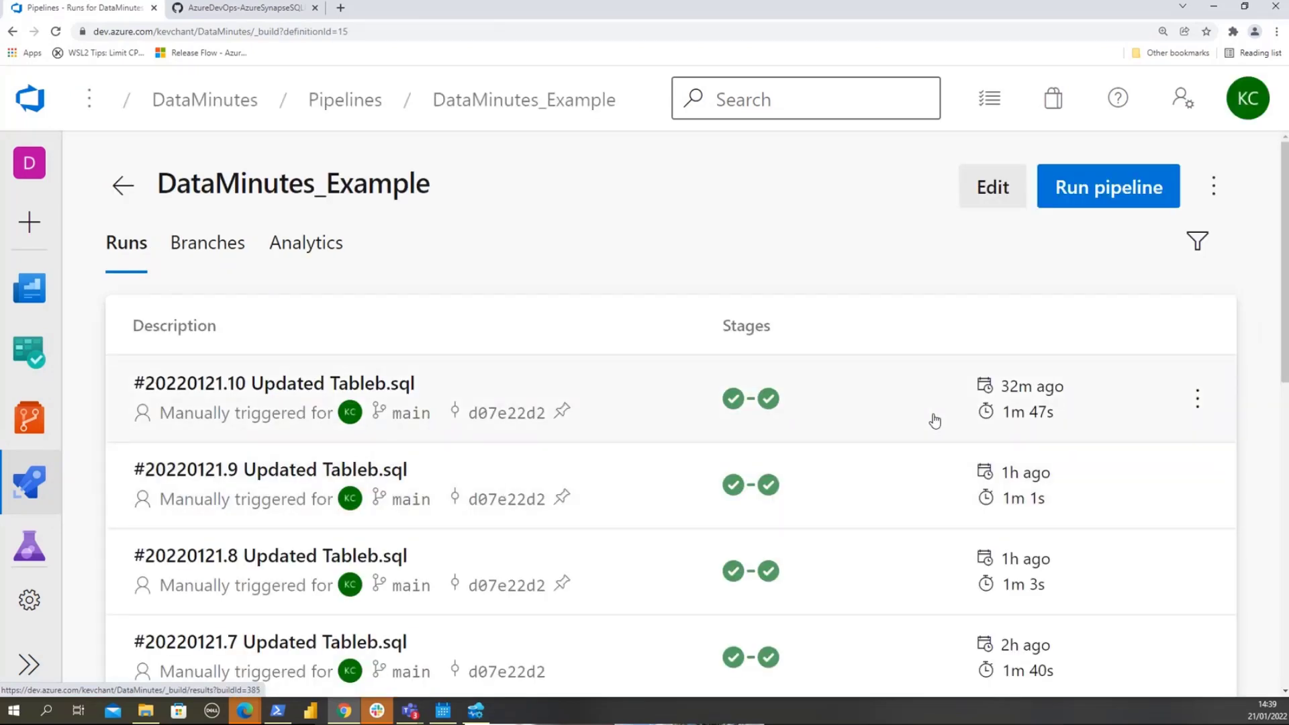
click(1099, 188)
click(1207, 634)
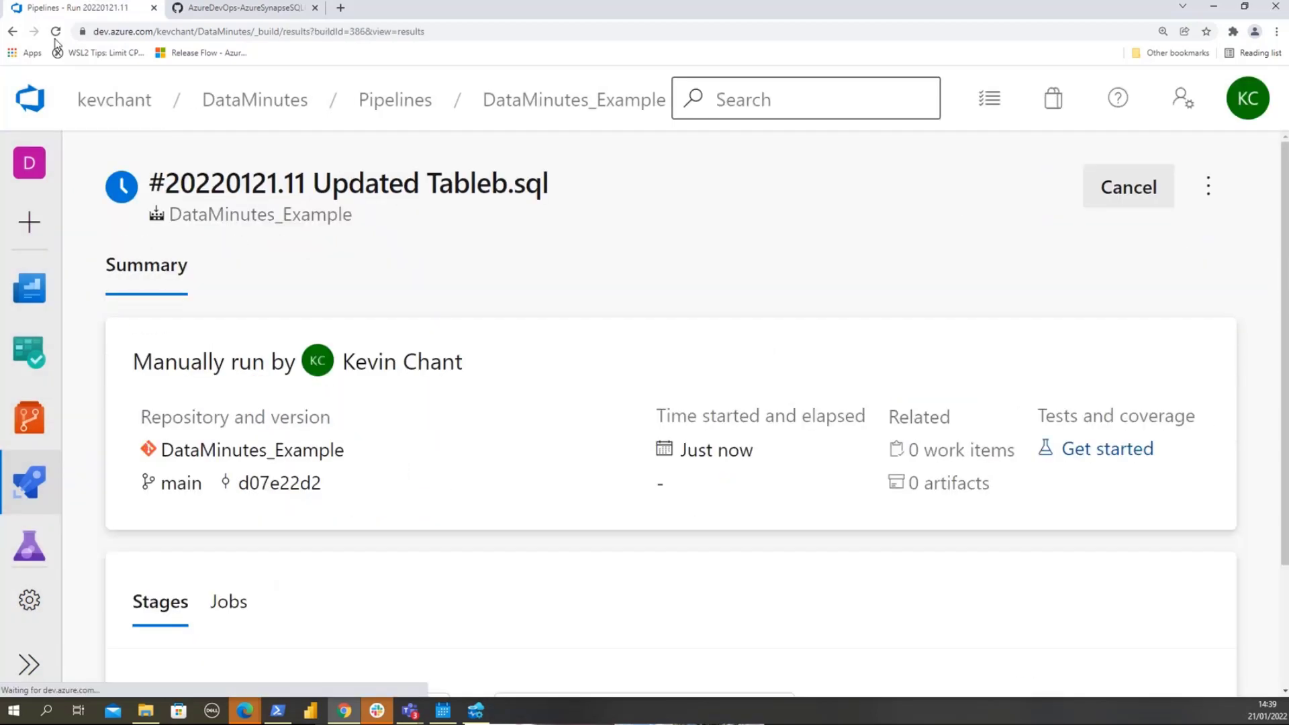
Go back to the DataMinutes_Example pipeline, open its YAML for editing at the variables section and hide the task assistant.
click(16, 31)
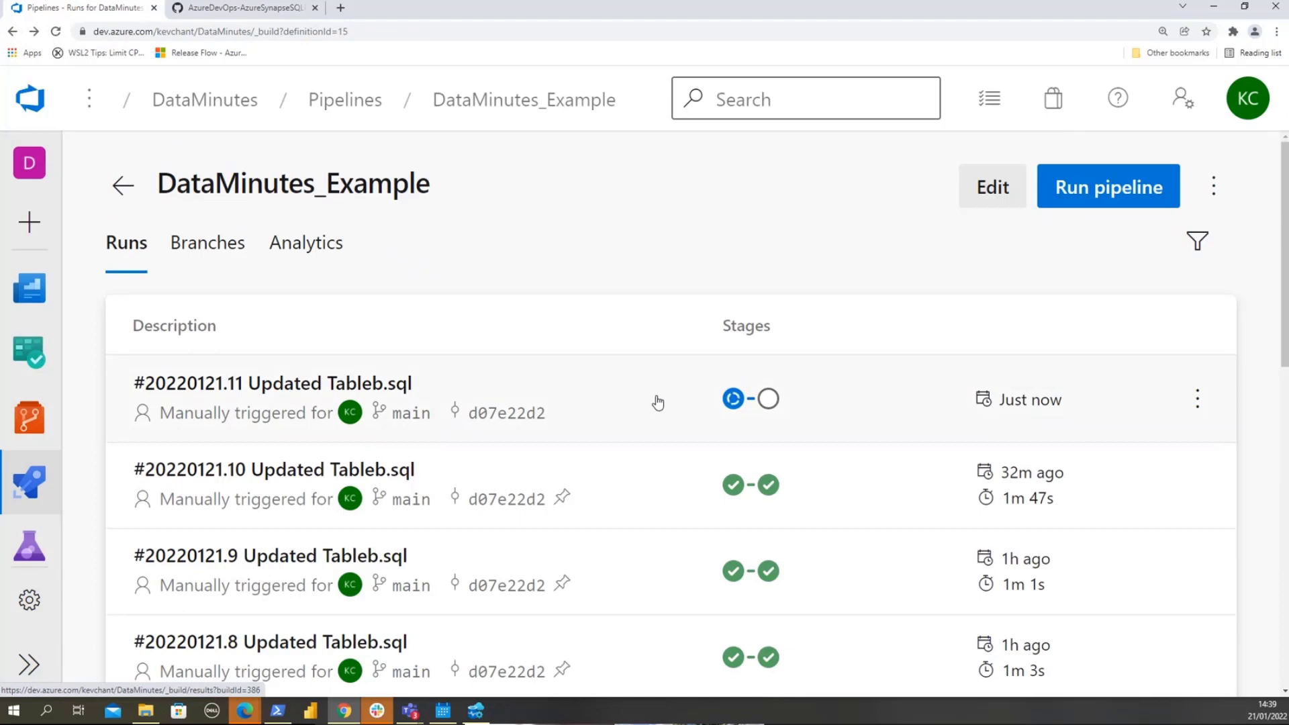
click(972, 200)
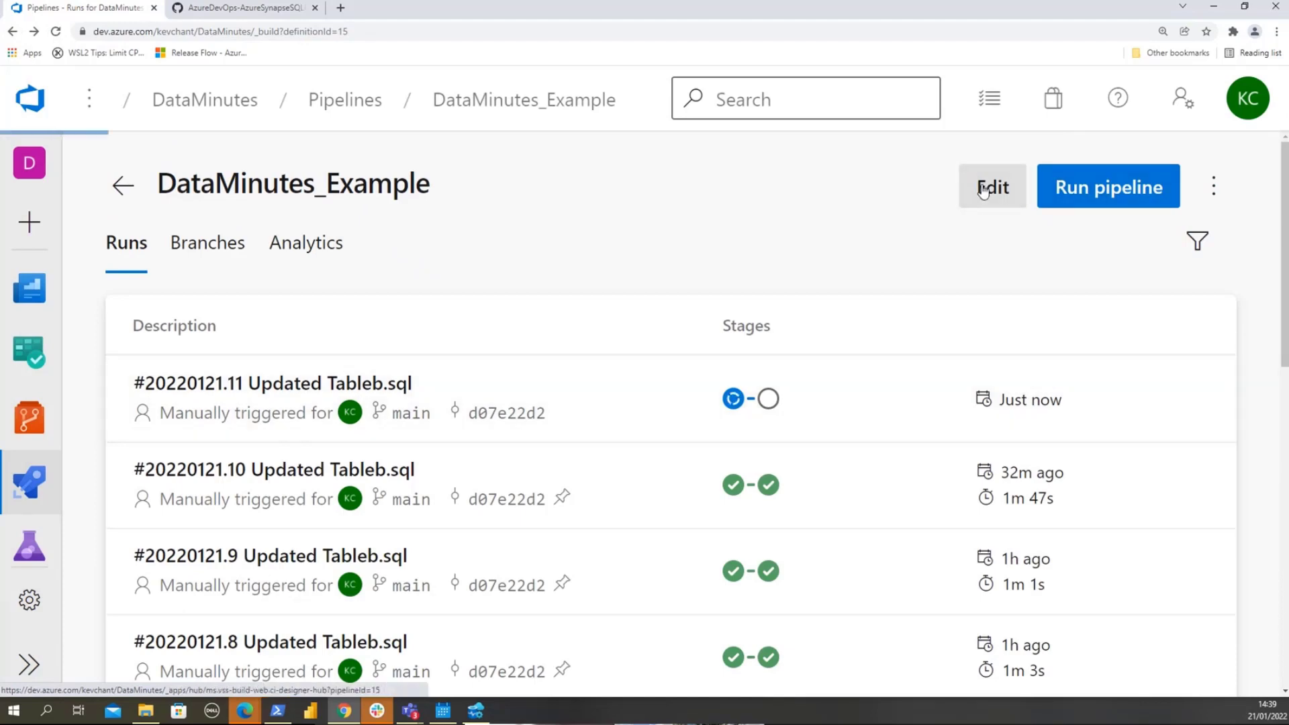
scroll(454, 487, down, 6)
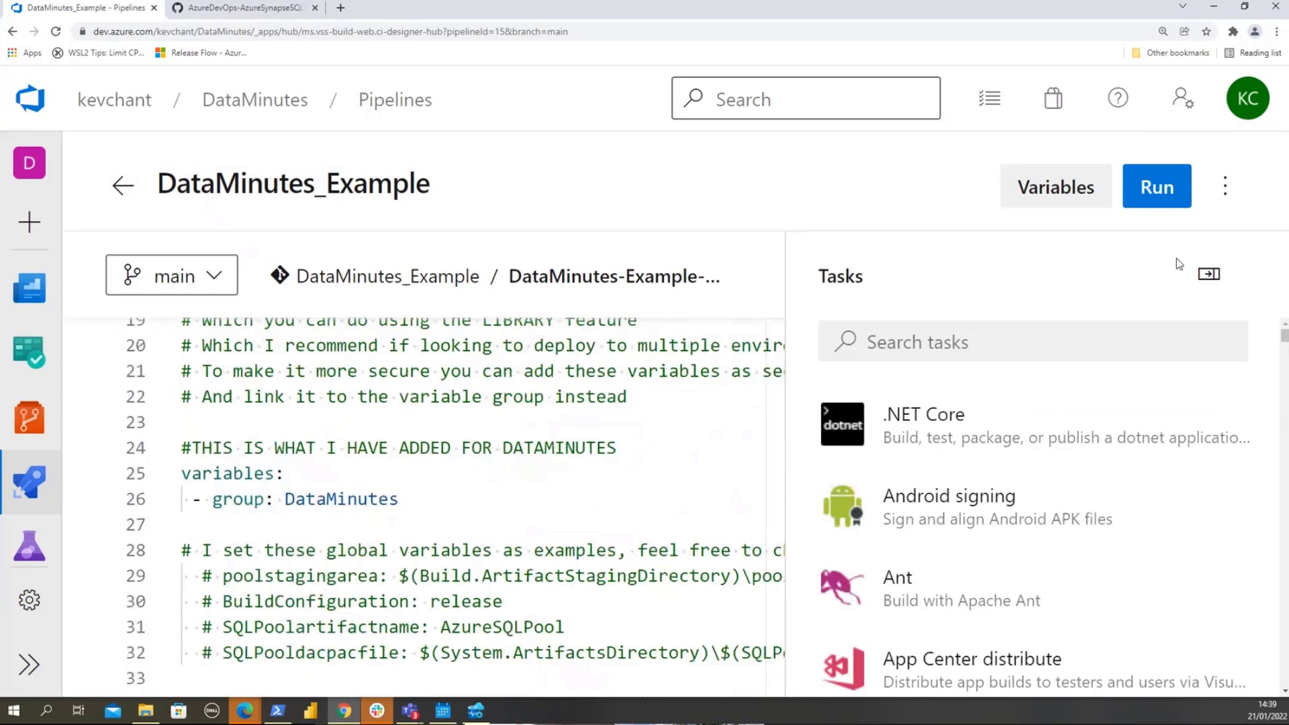
click(1209, 274)
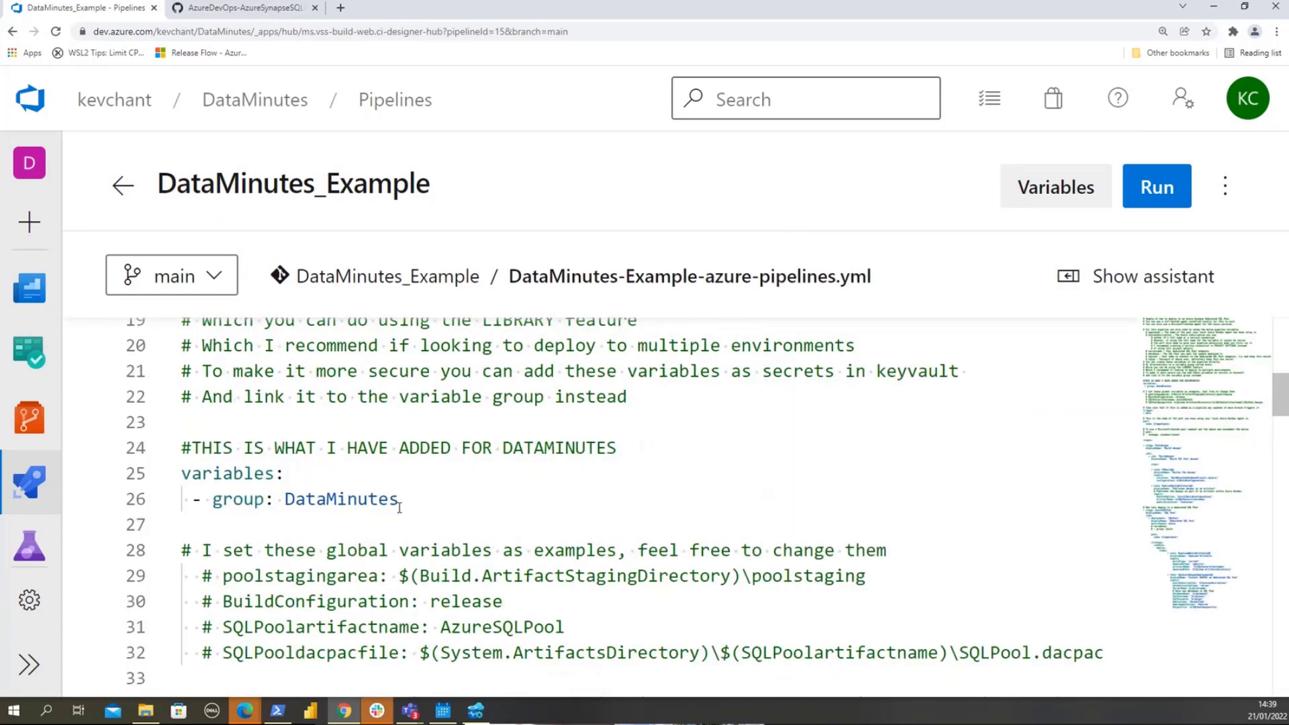
Open the pipeline Library in a new browser tab and review the variables in the DataMinutes variable group.
mouse_move(30, 490)
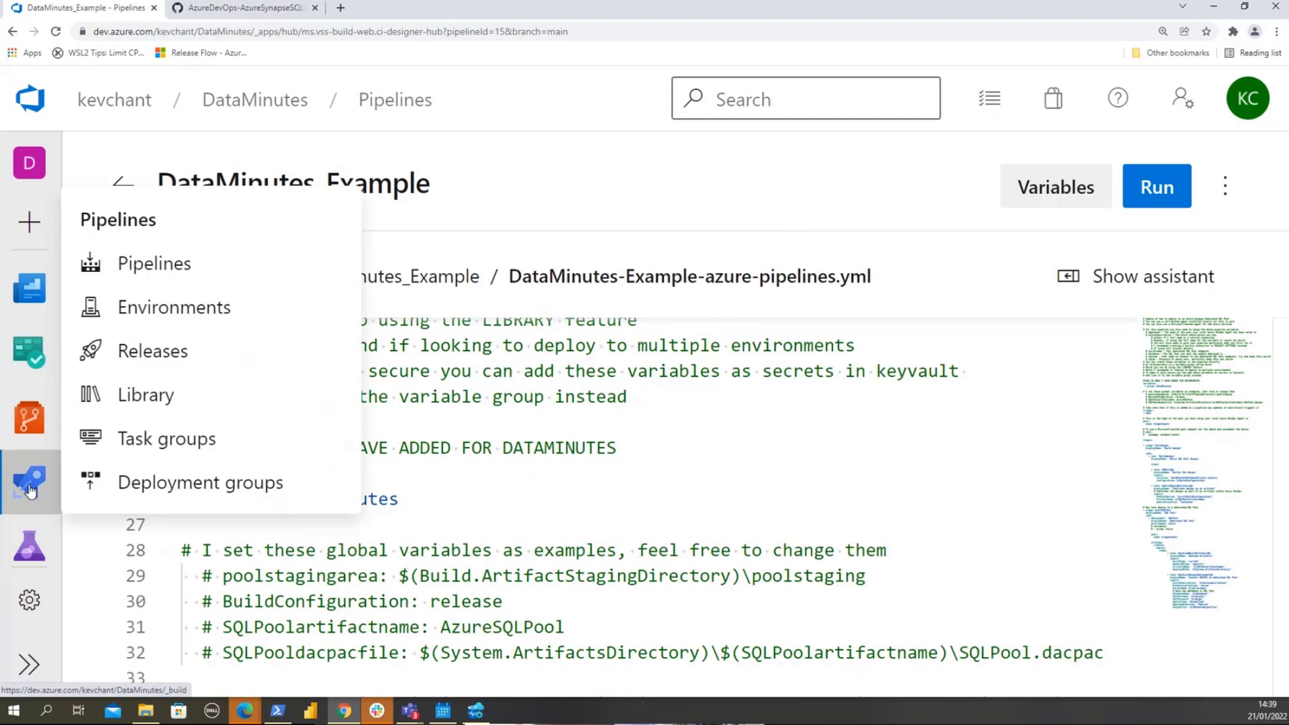
right_click(141, 401)
click(179, 410)
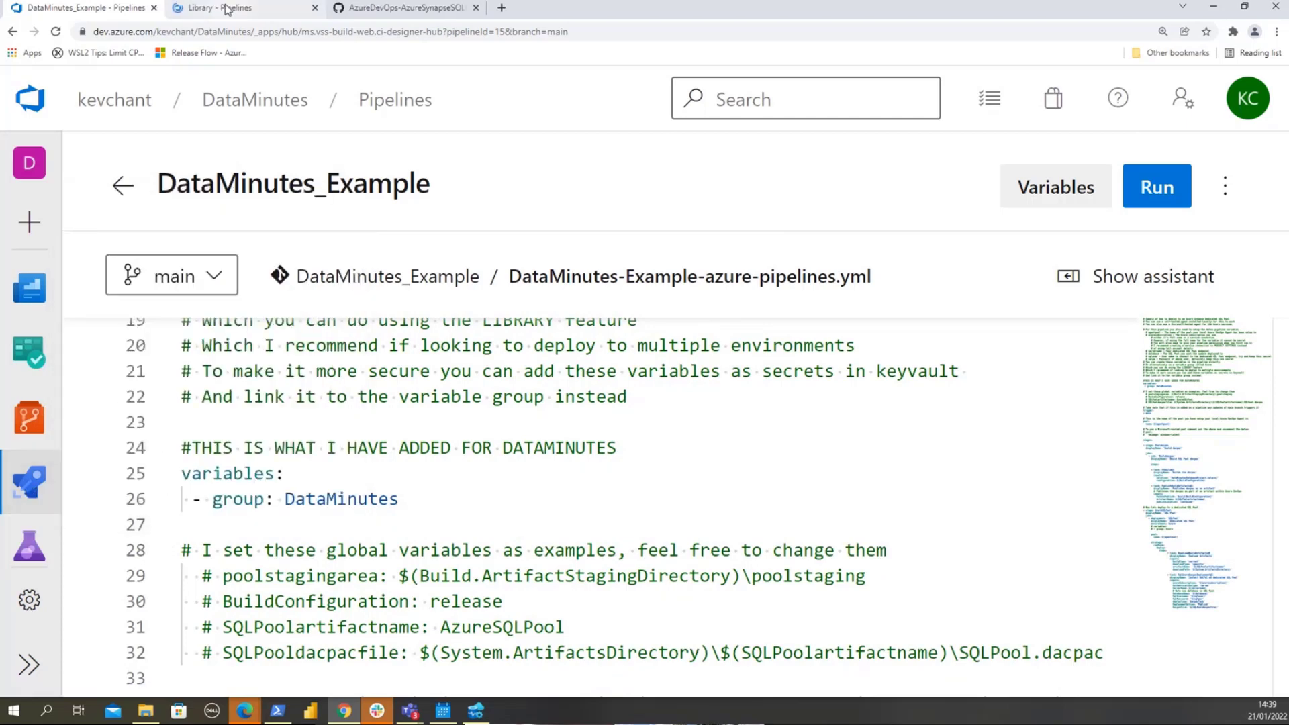
click(214, 8)
click(202, 365)
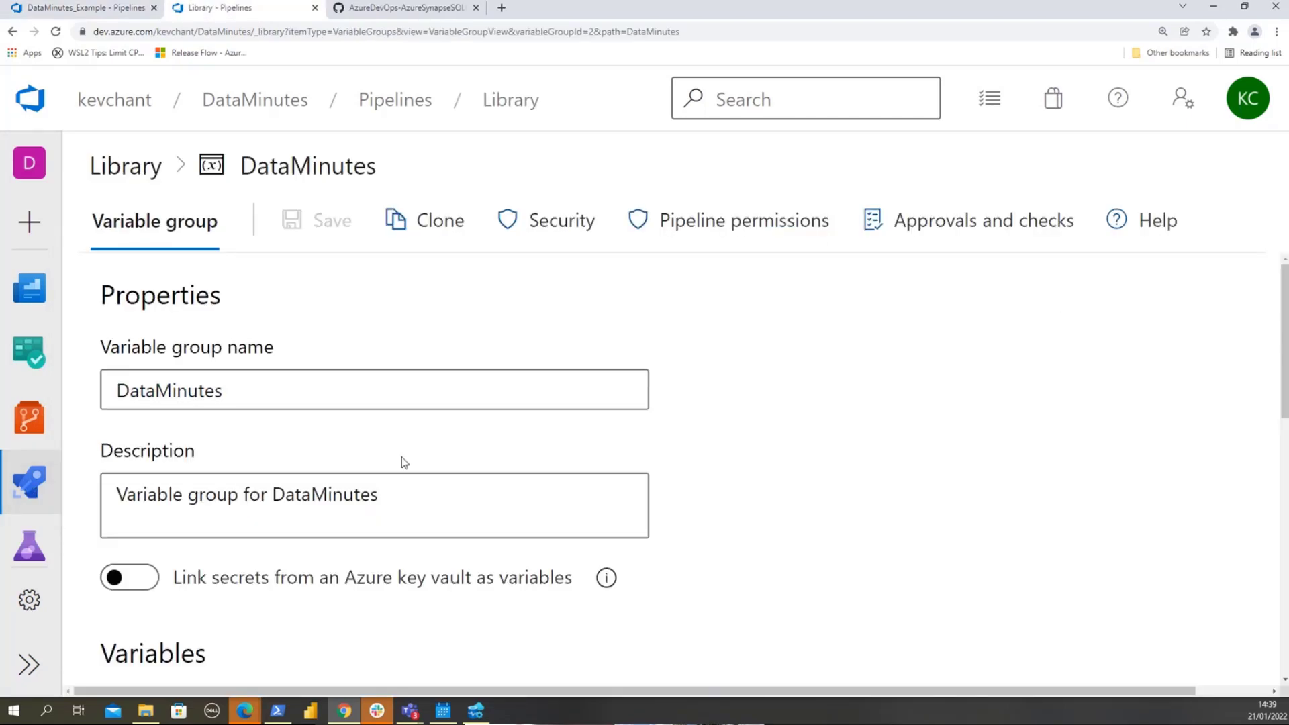
scroll(441, 441, down, 6)
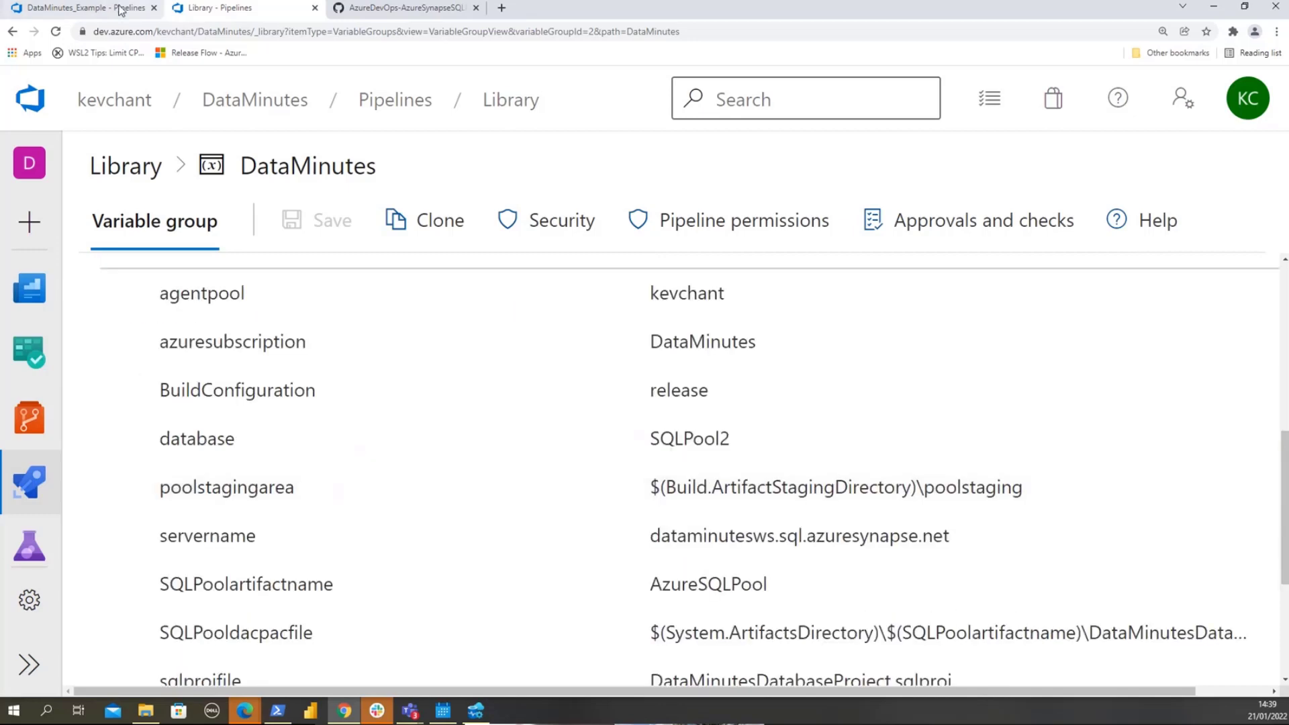
Return to the DataMinutes_Example YAML, and switch to the DataMinutes Create Database Projects report in Power BI in Edge.
click(94, 10)
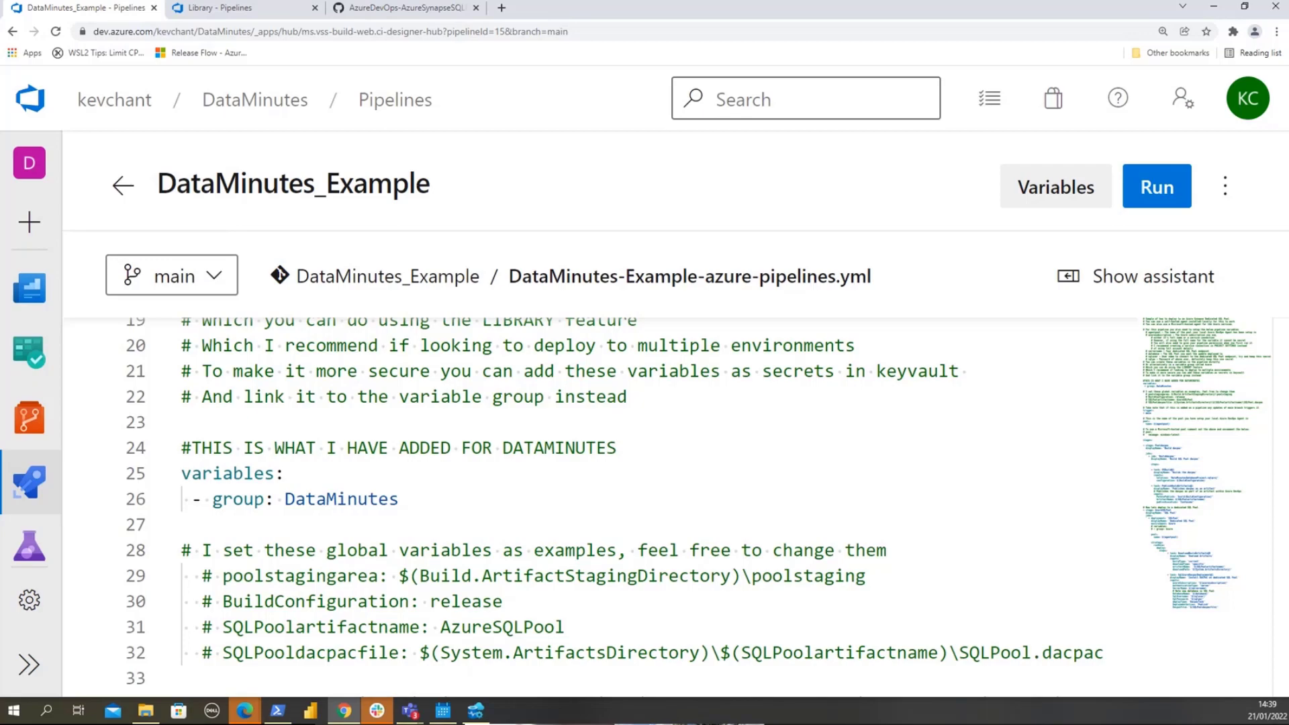
click(244, 710)
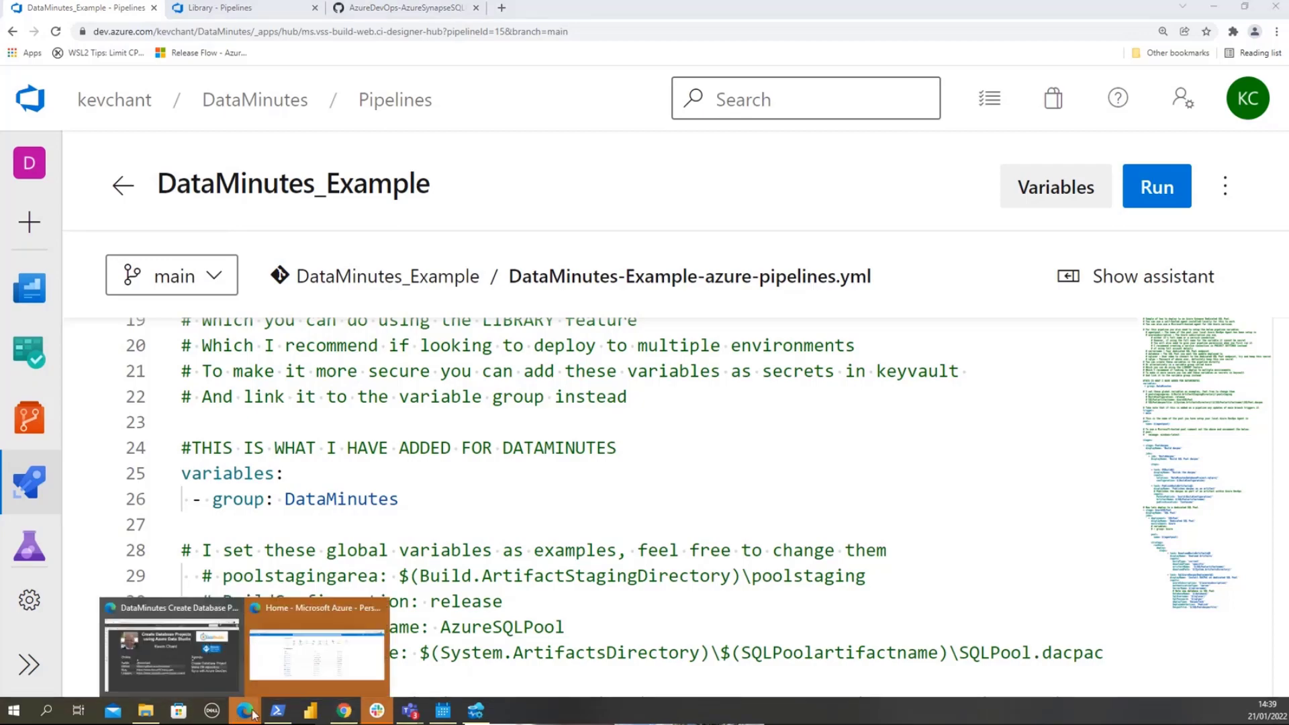
click(188, 666)
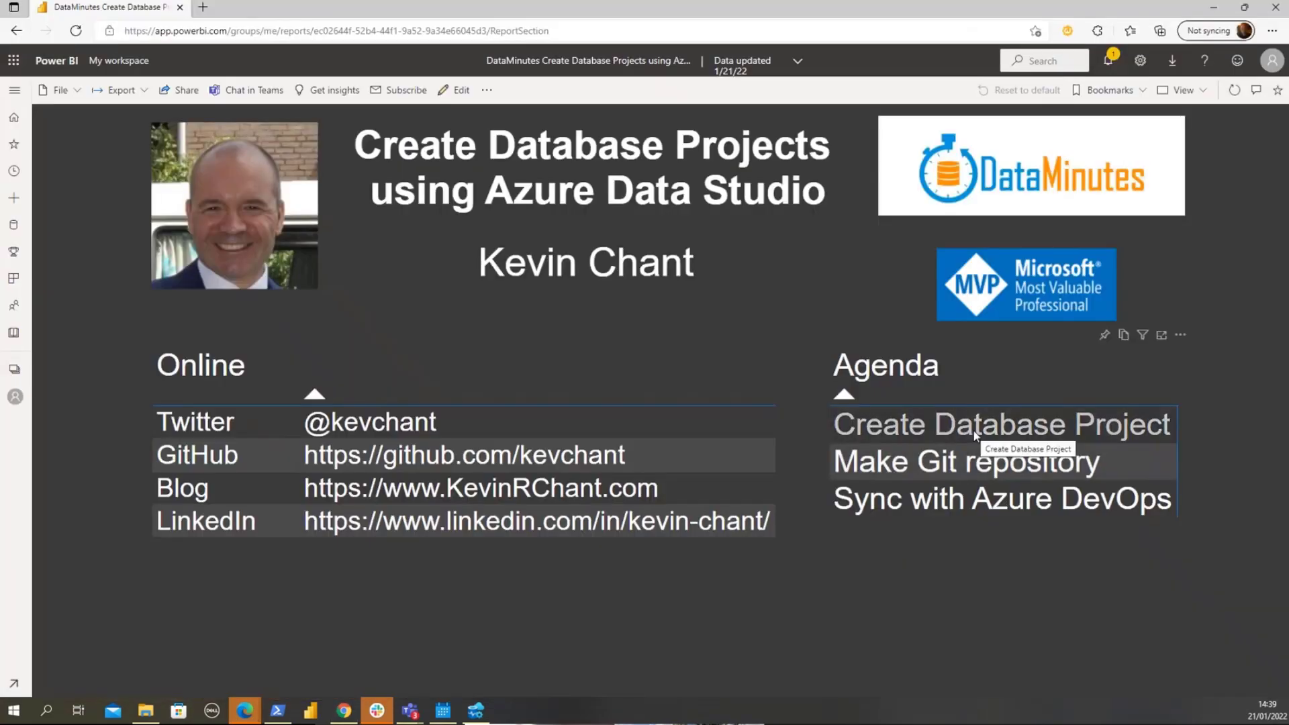